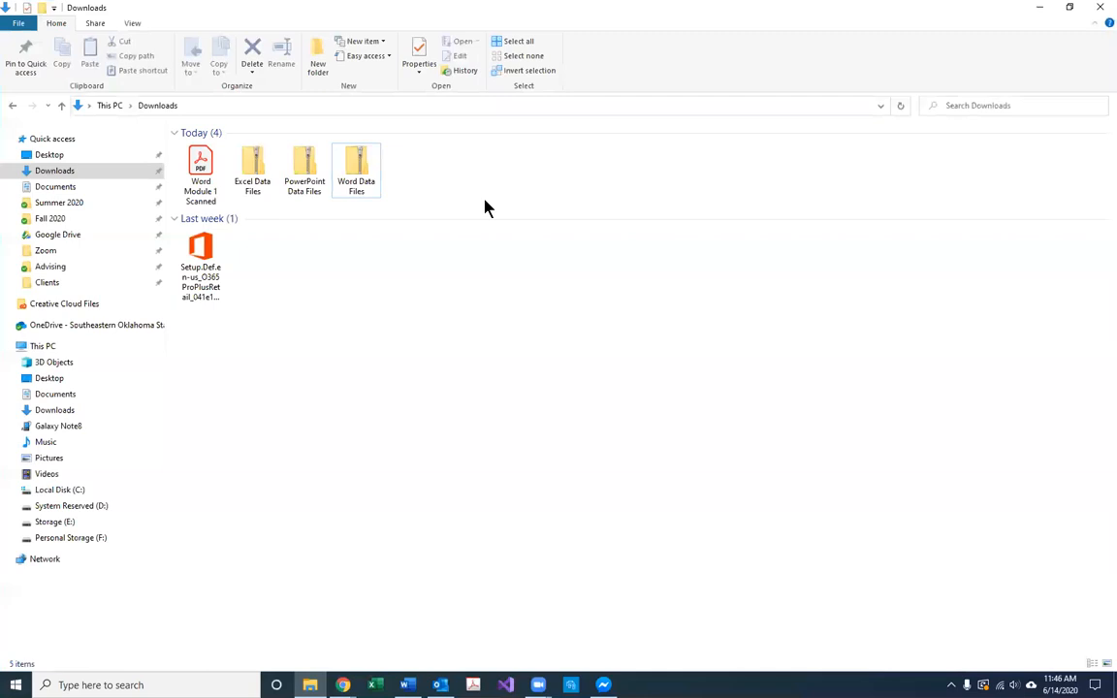
- Browse the zipped Word Data Files archive down to the Word1 Module folder and return to Downloads
left_click(358, 165)
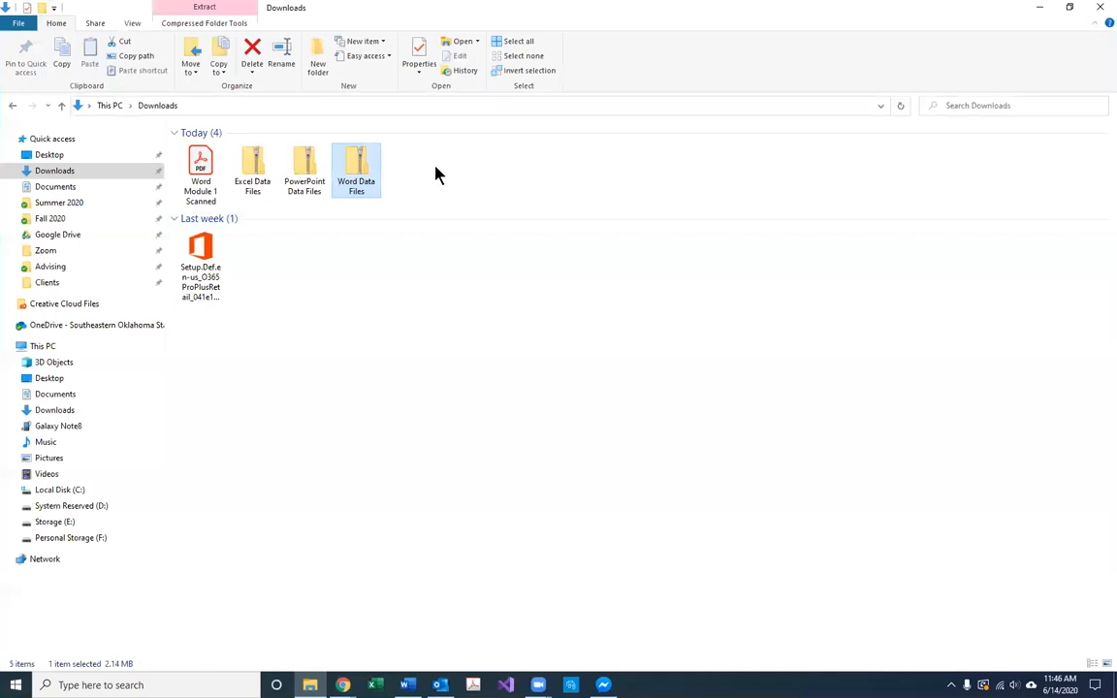
double_click(355, 165)
double_click(202, 151)
left_click(204, 177)
key("Return")
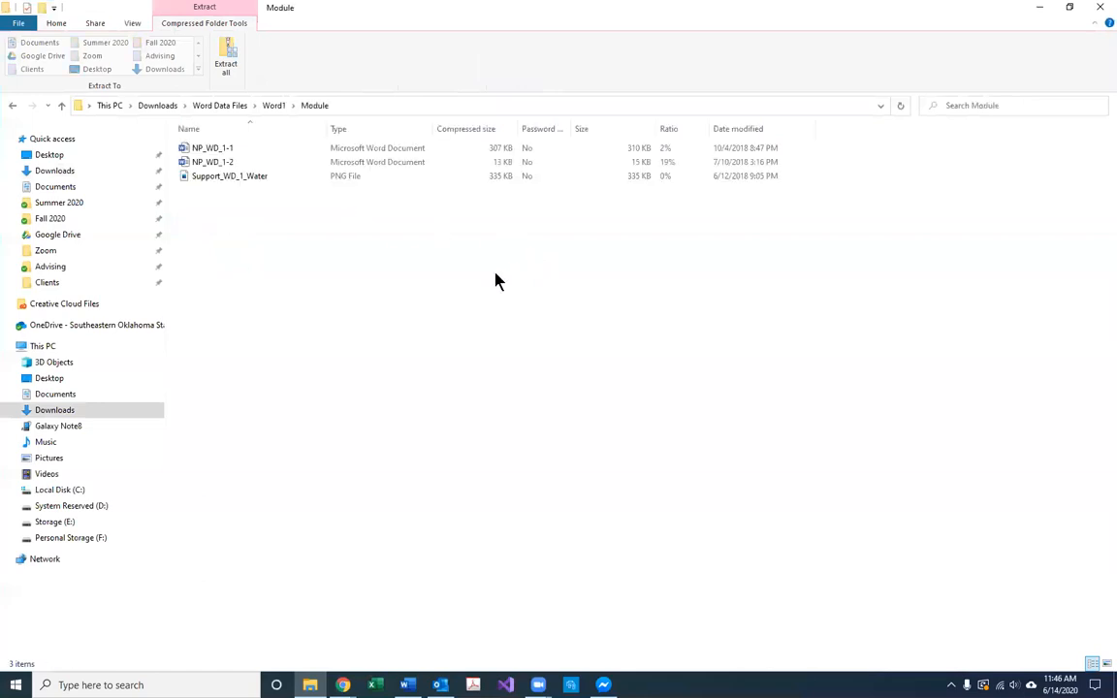
left_click(348, 179)
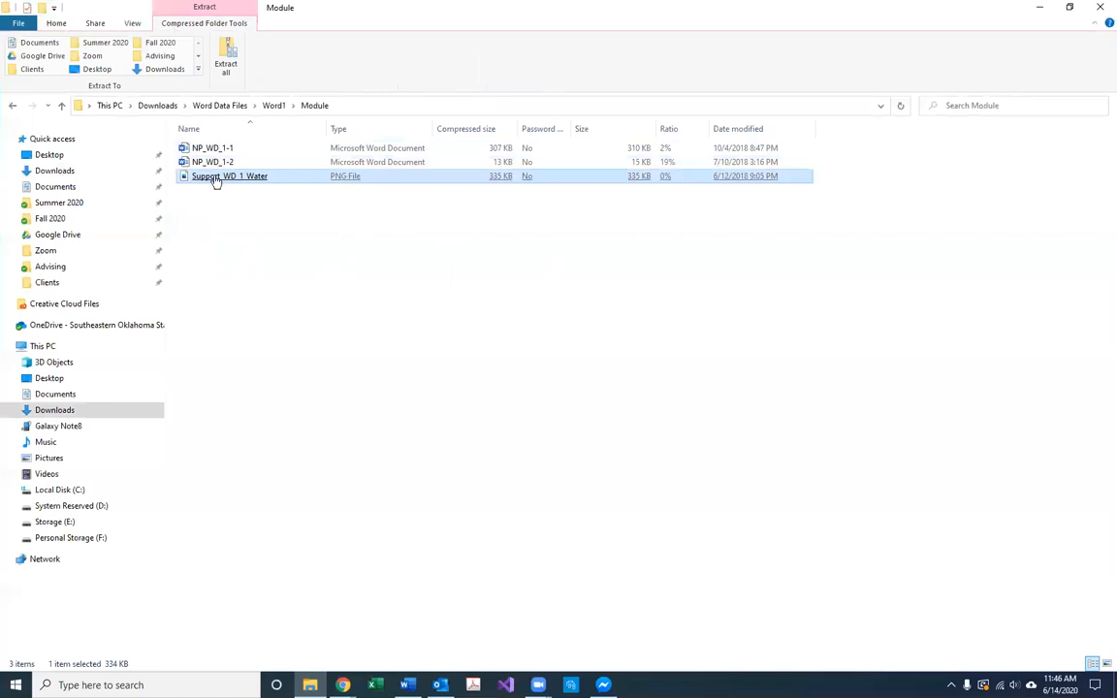
left_click(68, 172)
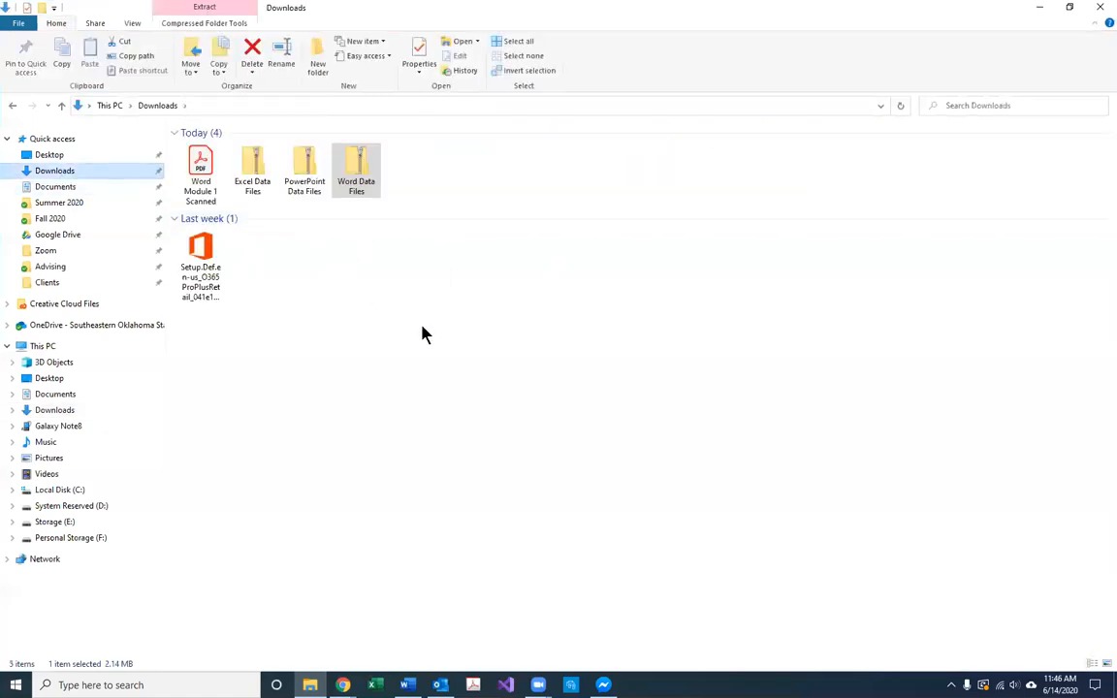
left_click(507, 405)
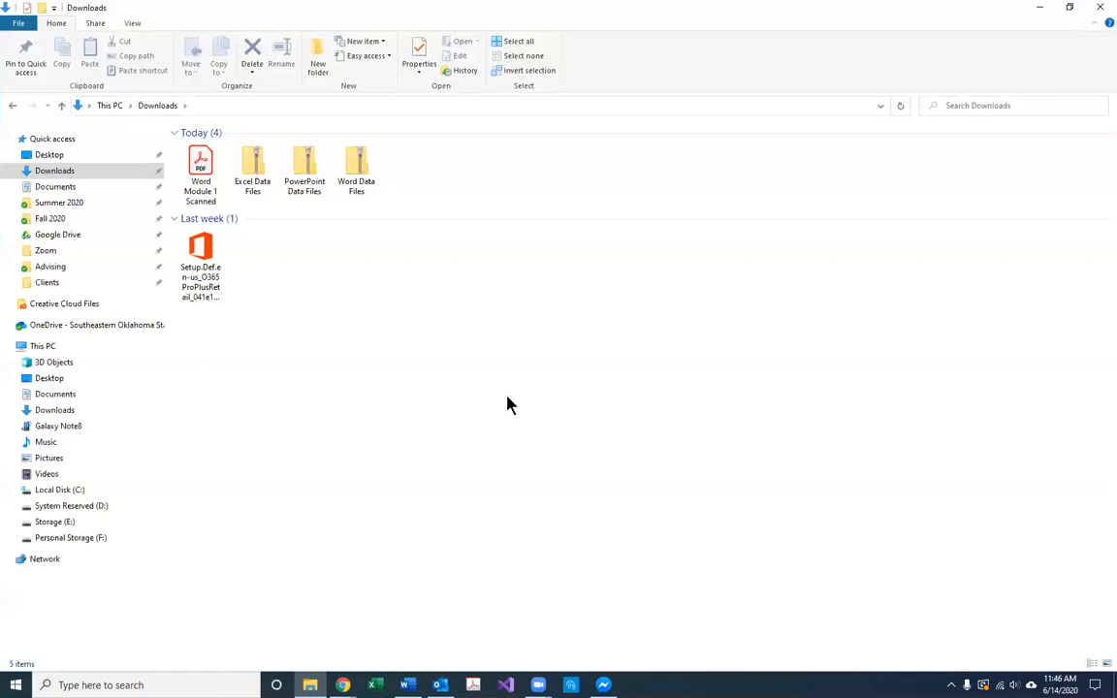
- Extract the zipped Word Data Files archive into a Word Data Files folder within Downloads
left_click(357, 163)
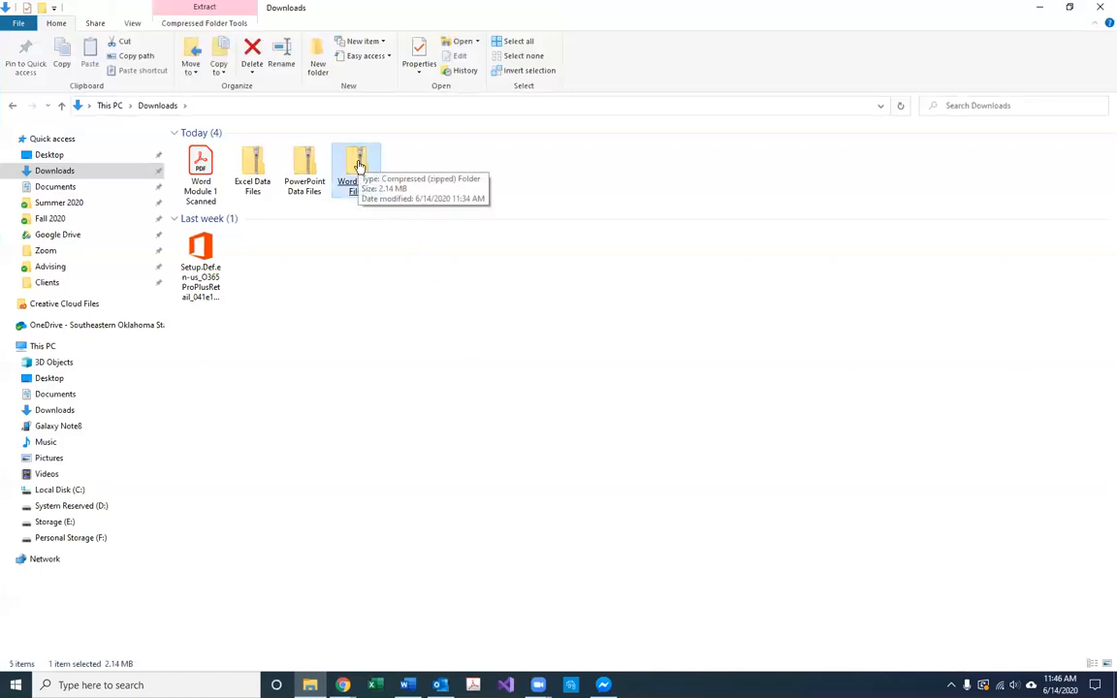
left_click(419, 372)
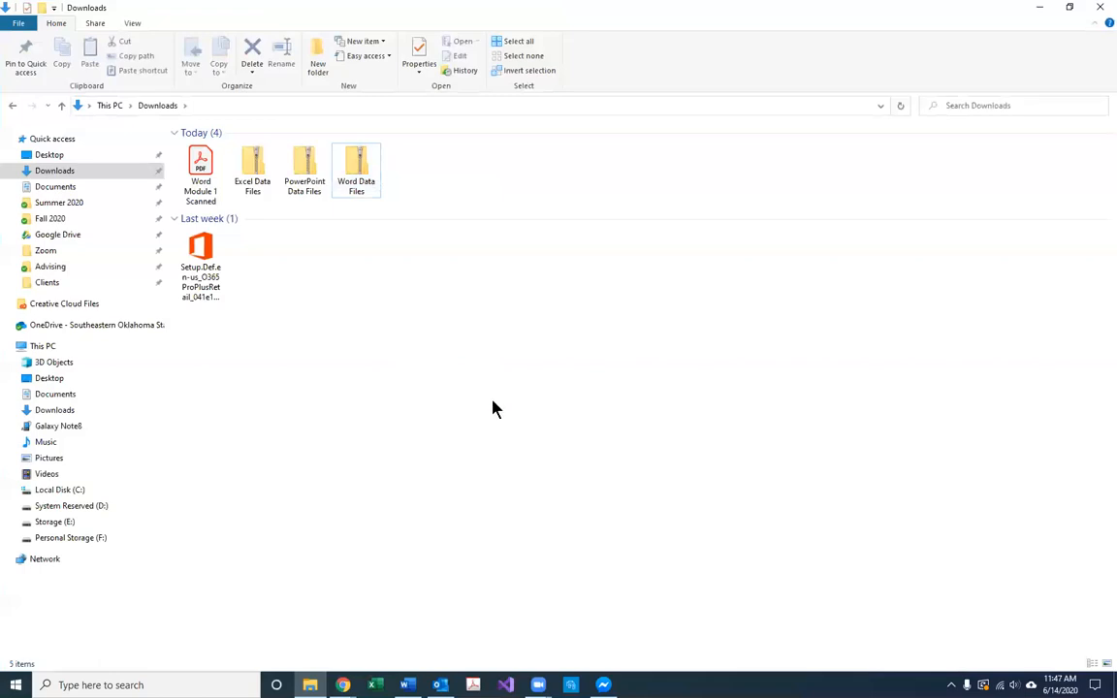
left_click(350, 163)
right_click(349, 166)
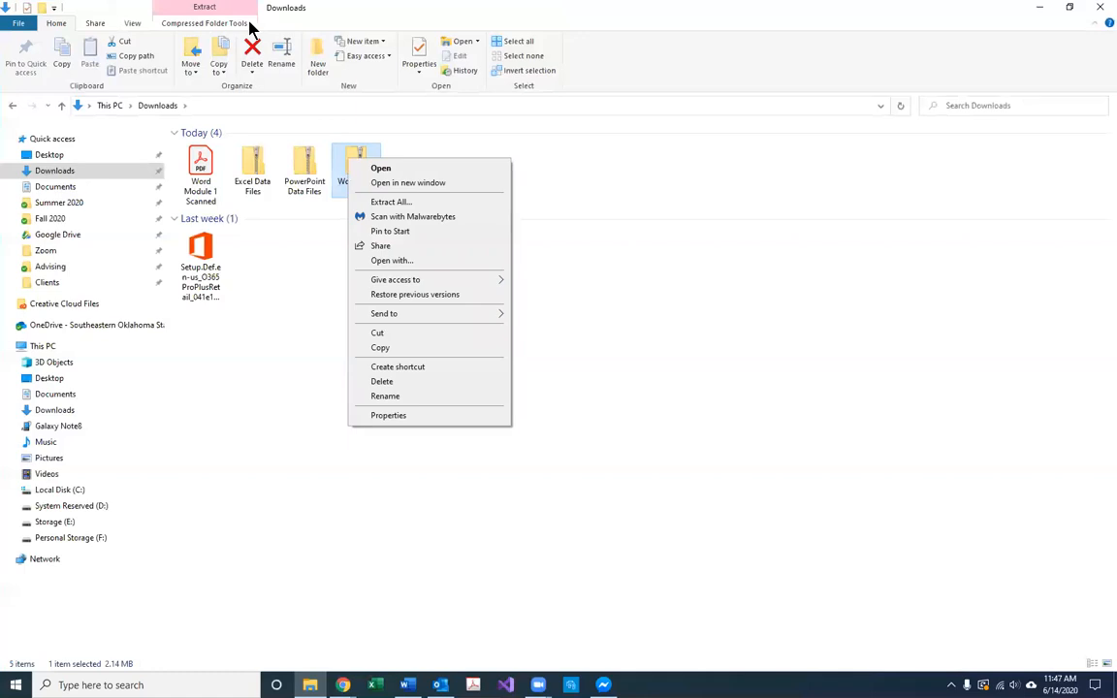
left_click(391, 204)
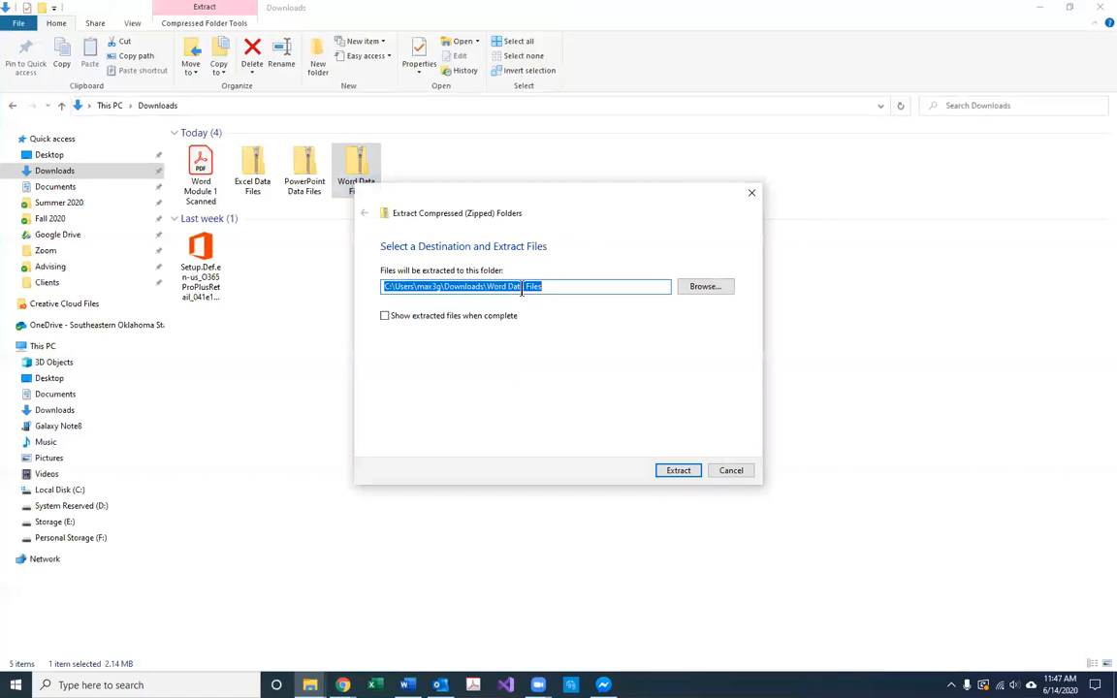
left_click(676, 473)
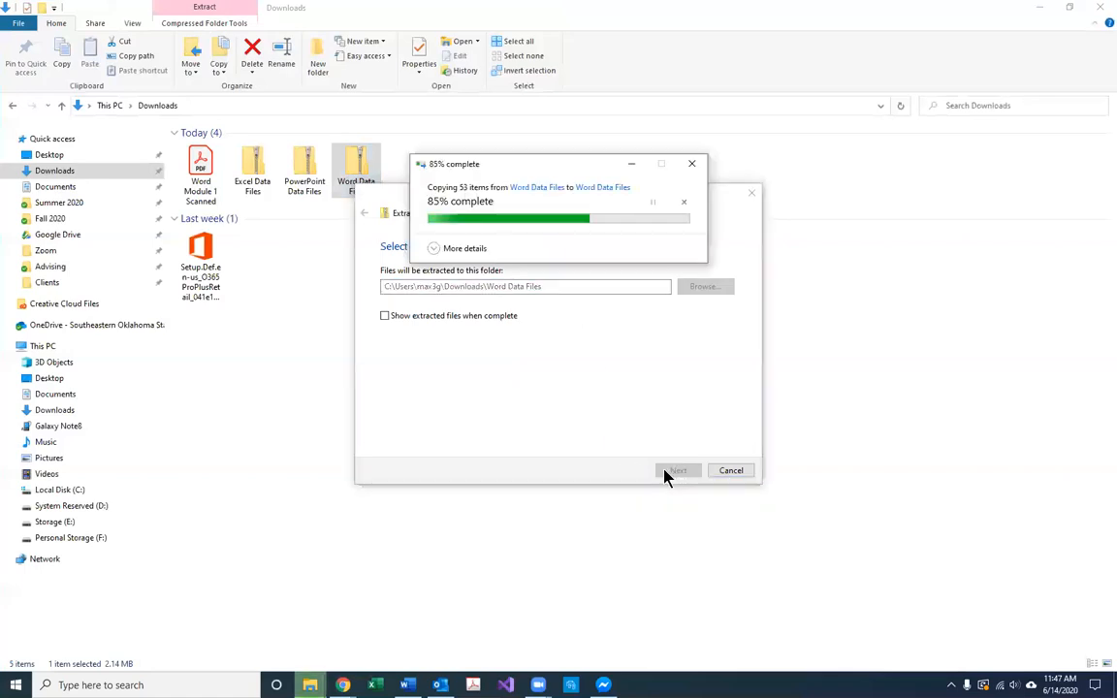
left_click(365, 456)
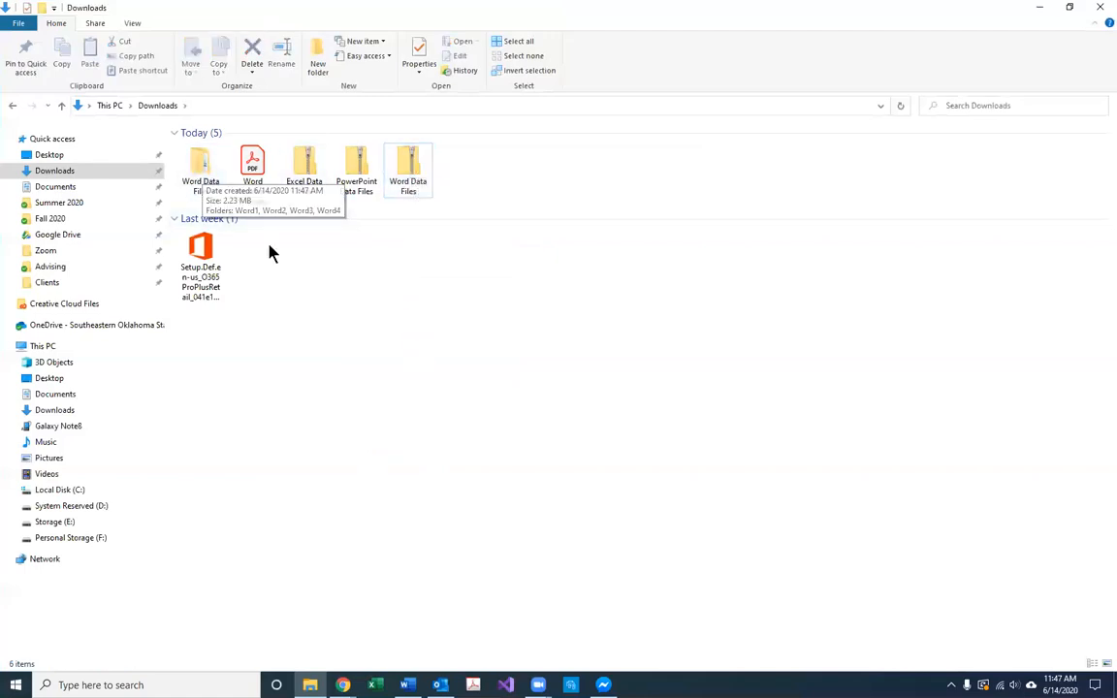
- Check the Word1 Module folder inside the extracted Word Data Files folder and return to Downloads
double_click(201, 172)
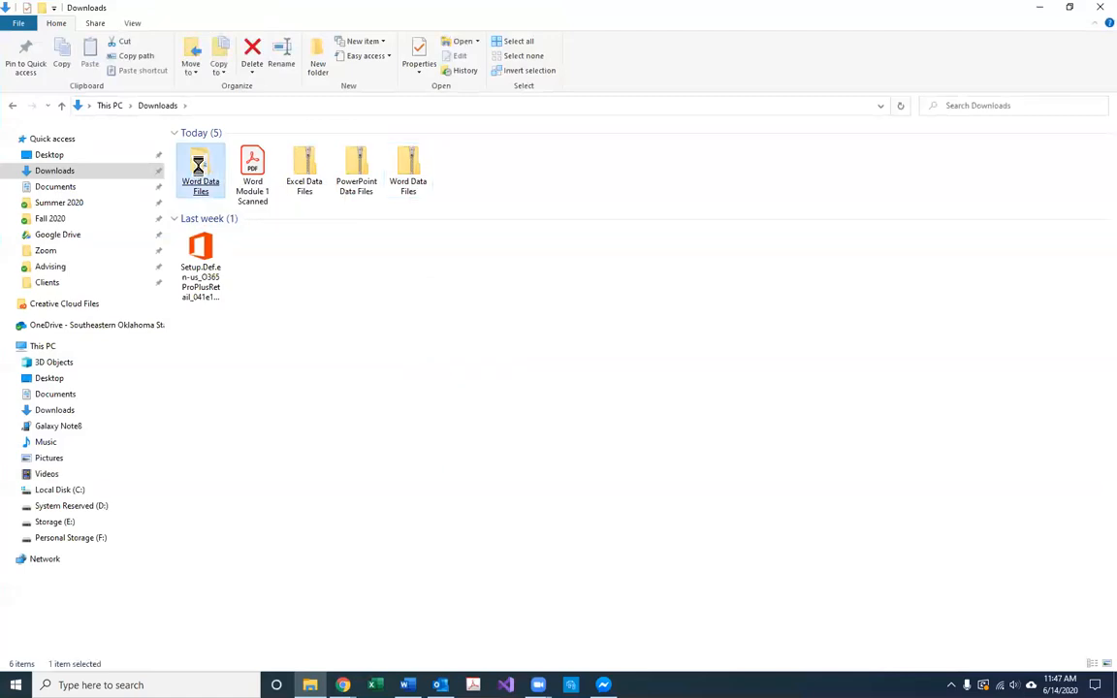
key("Down")
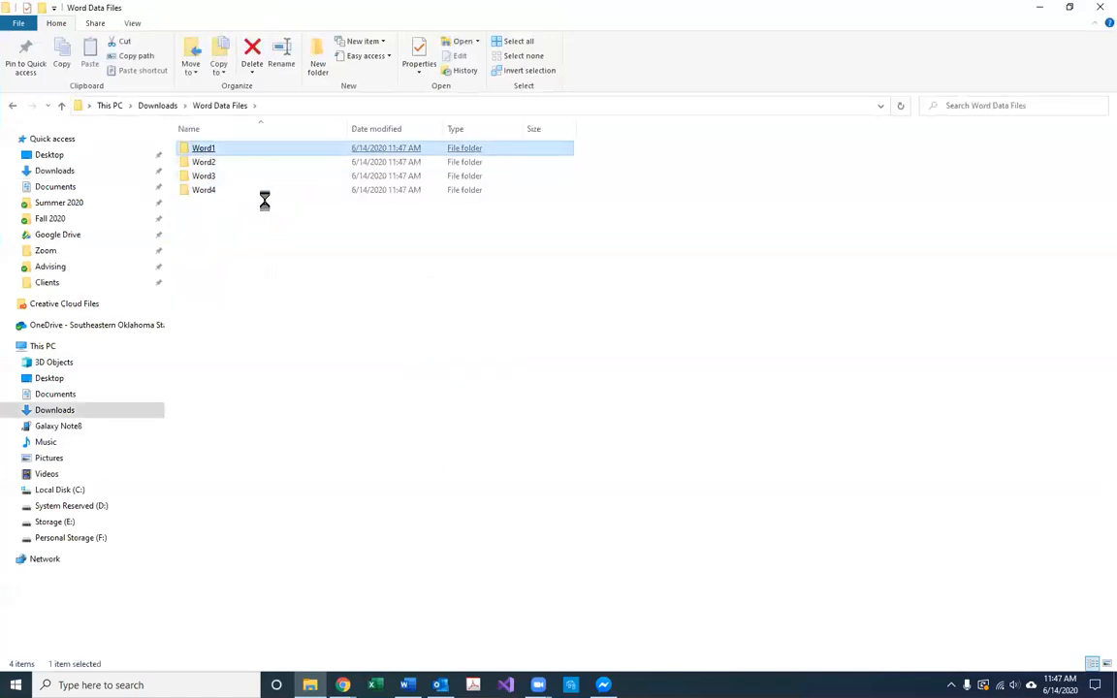
key("Return")
double_click(205, 176)
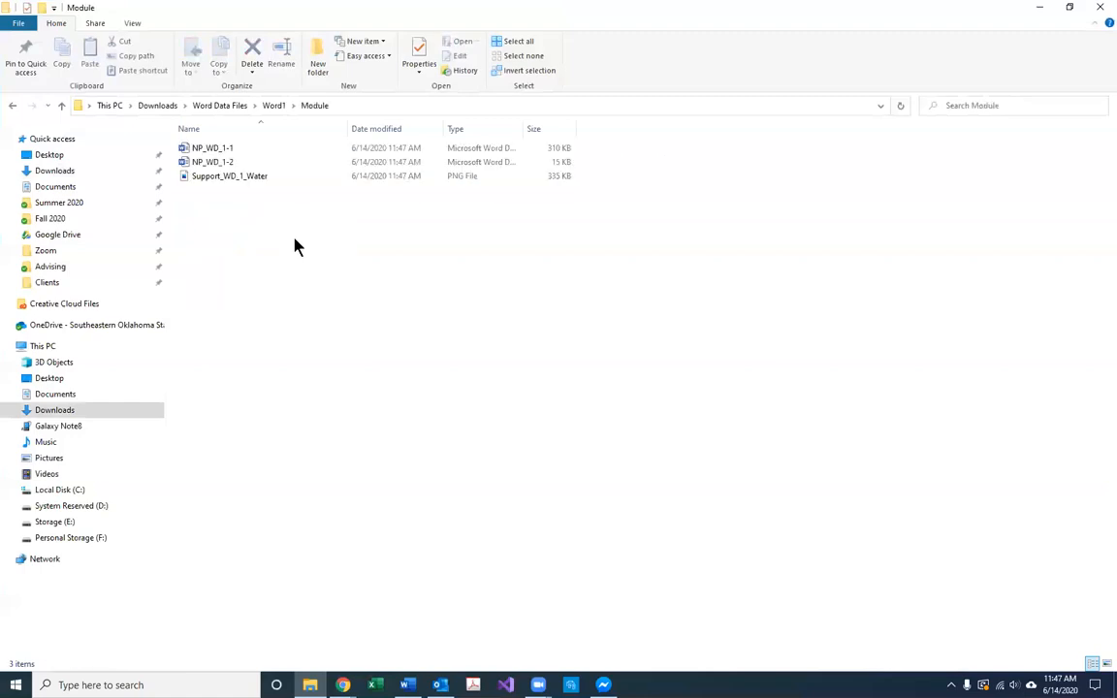
left_click(58, 171)
left_click(385, 306)
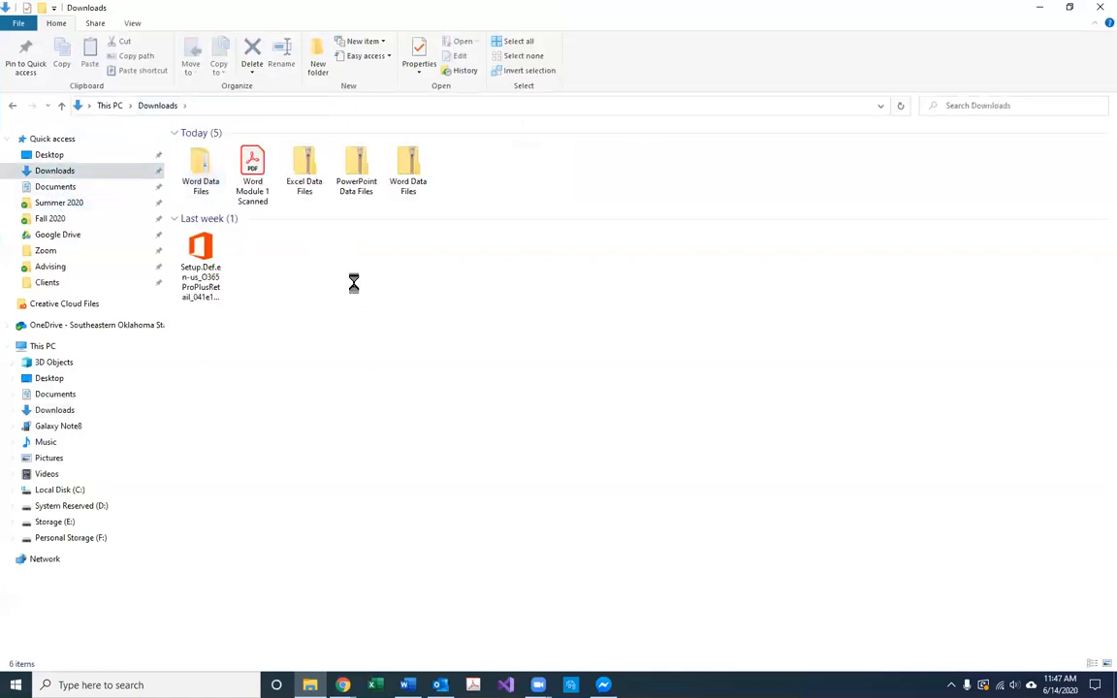
- Extract the zipped Excel Data Files archive into an Excel Data Files folder within Downloads
left_click(302, 170)
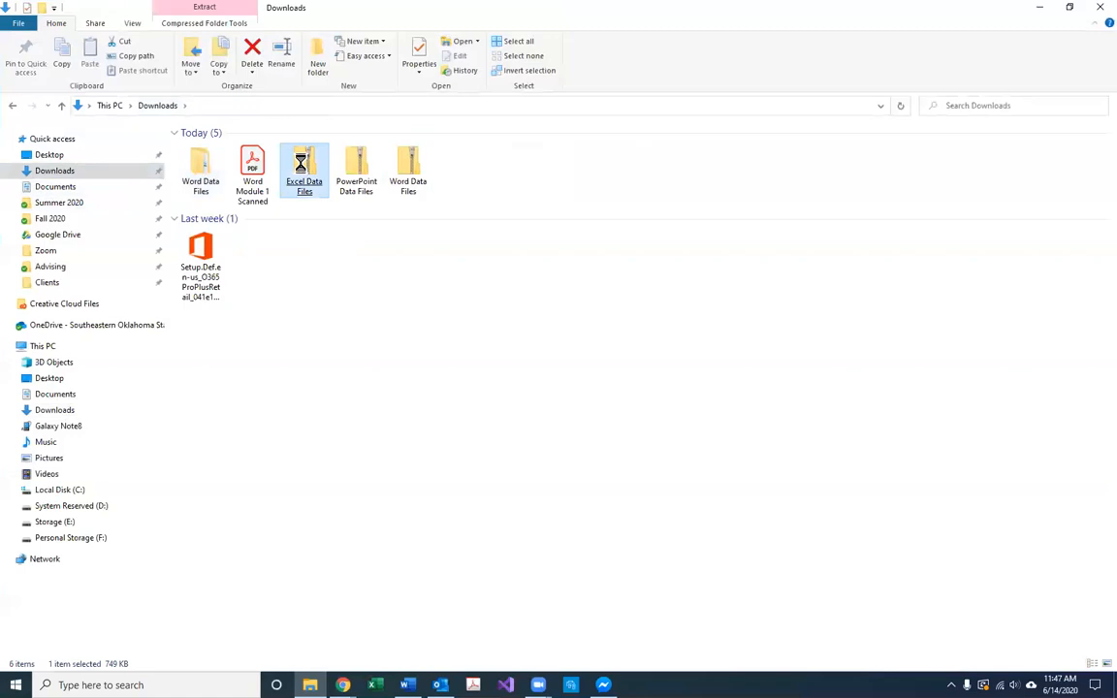
right_click(301, 170)
left_click(325, 208)
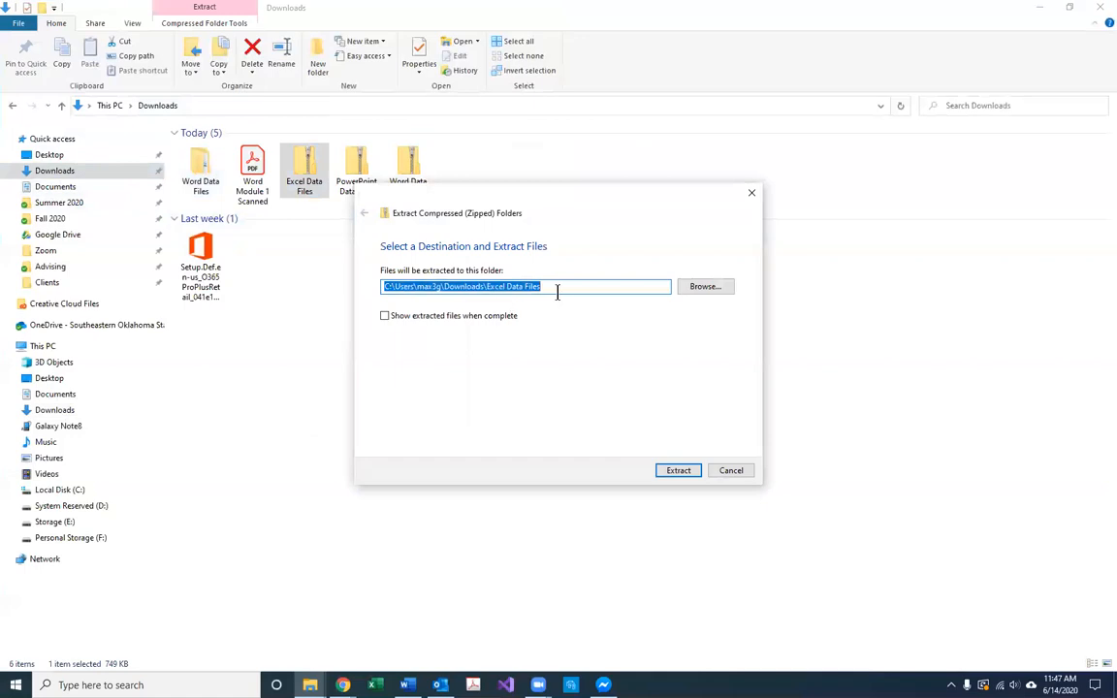
left_click(690, 472)
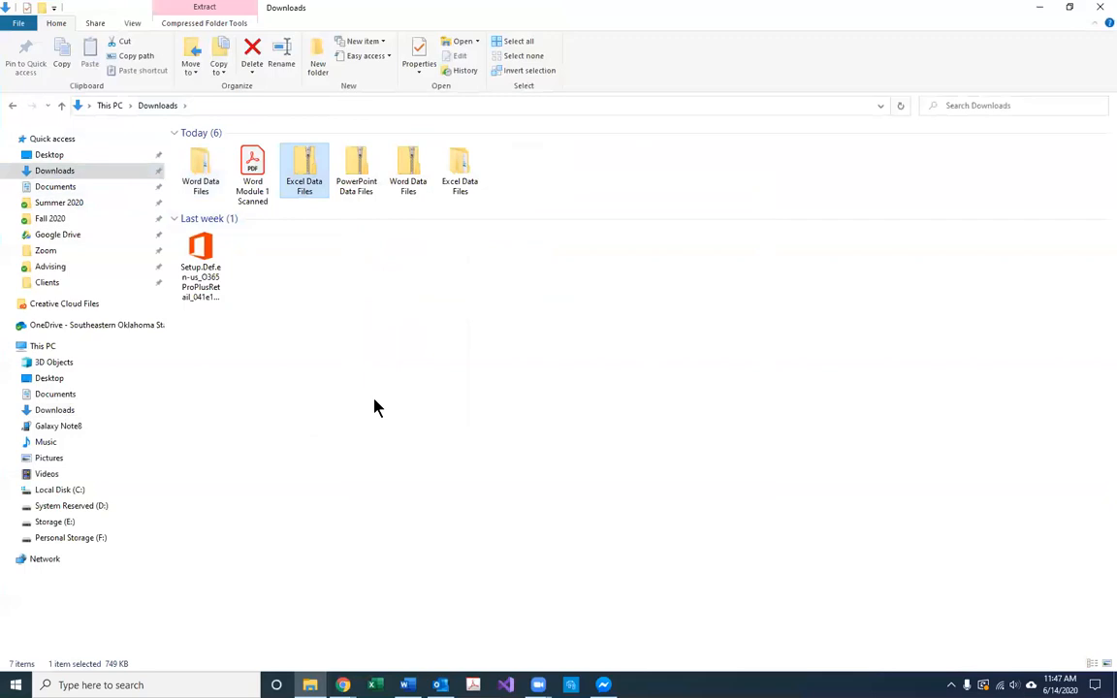
- Compare the contents of the extracted Excel Data Files folder with the zipped Word Data Files archive, ending in the Excel folder
double_click(449, 167)
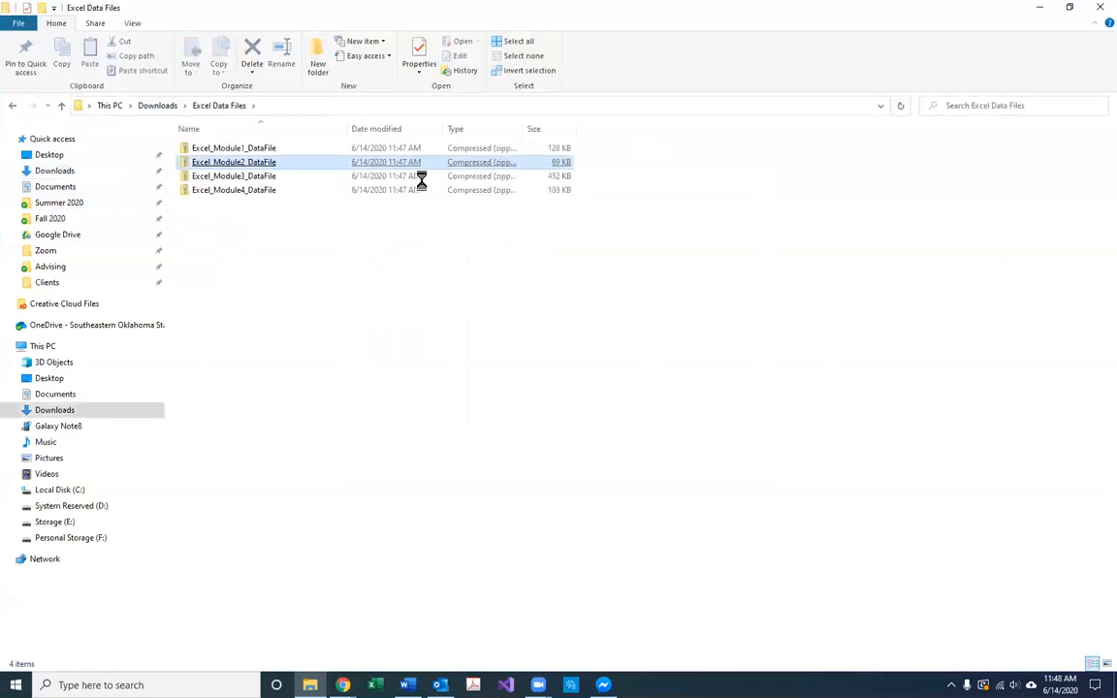
left_click(443, 165)
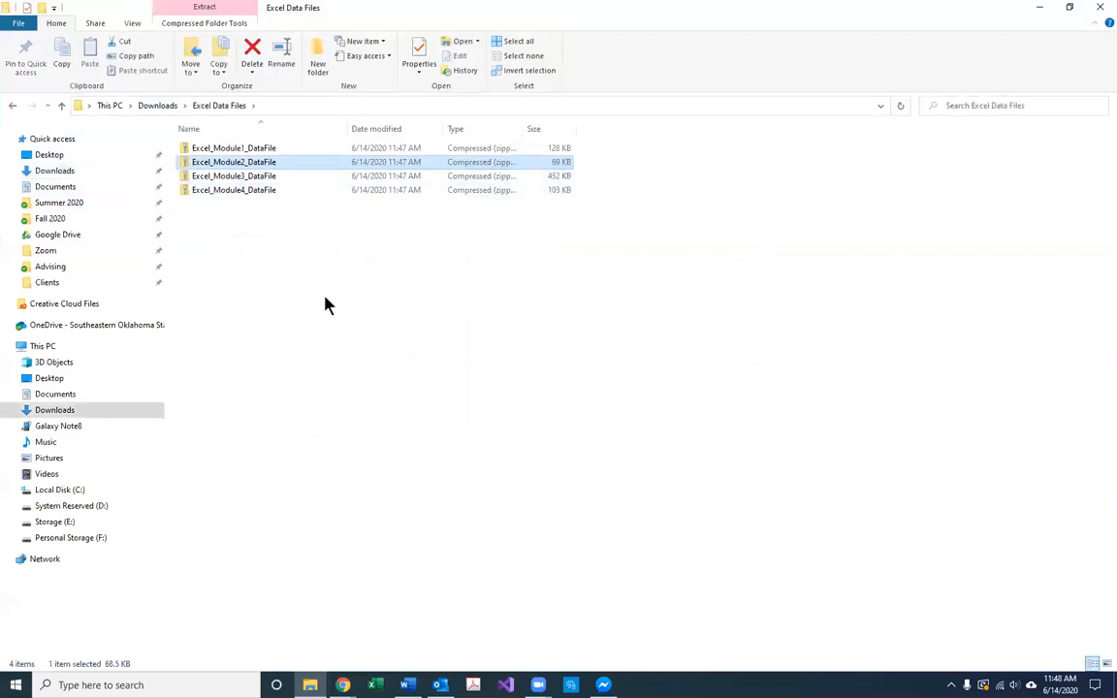
left_click(158, 106)
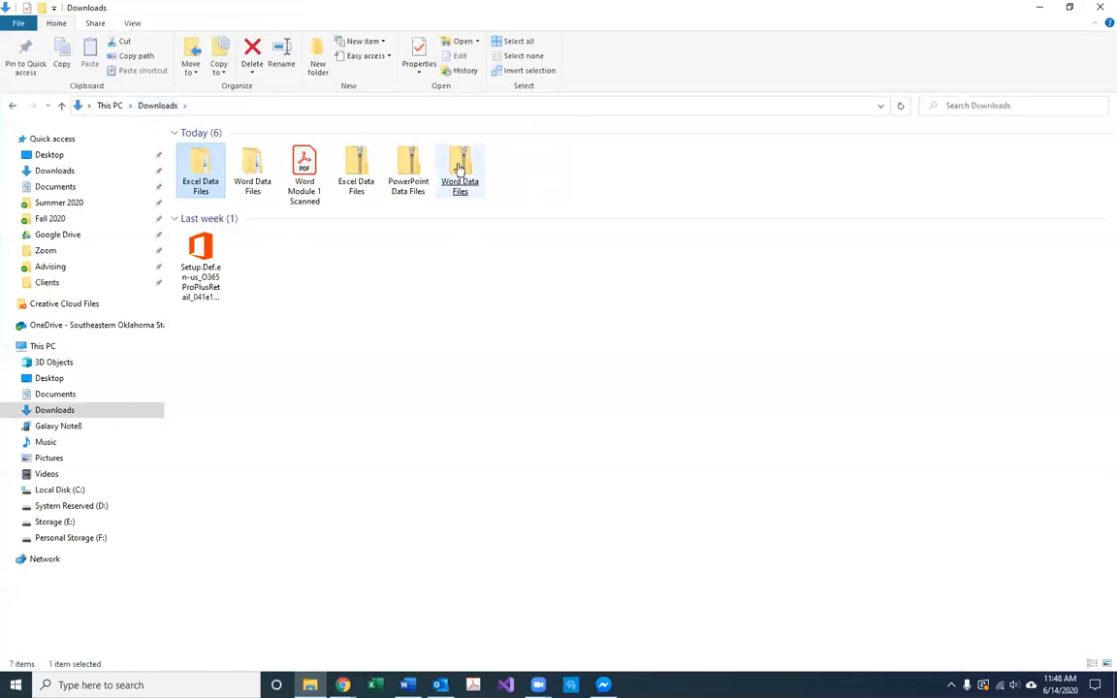
double_click(459, 169)
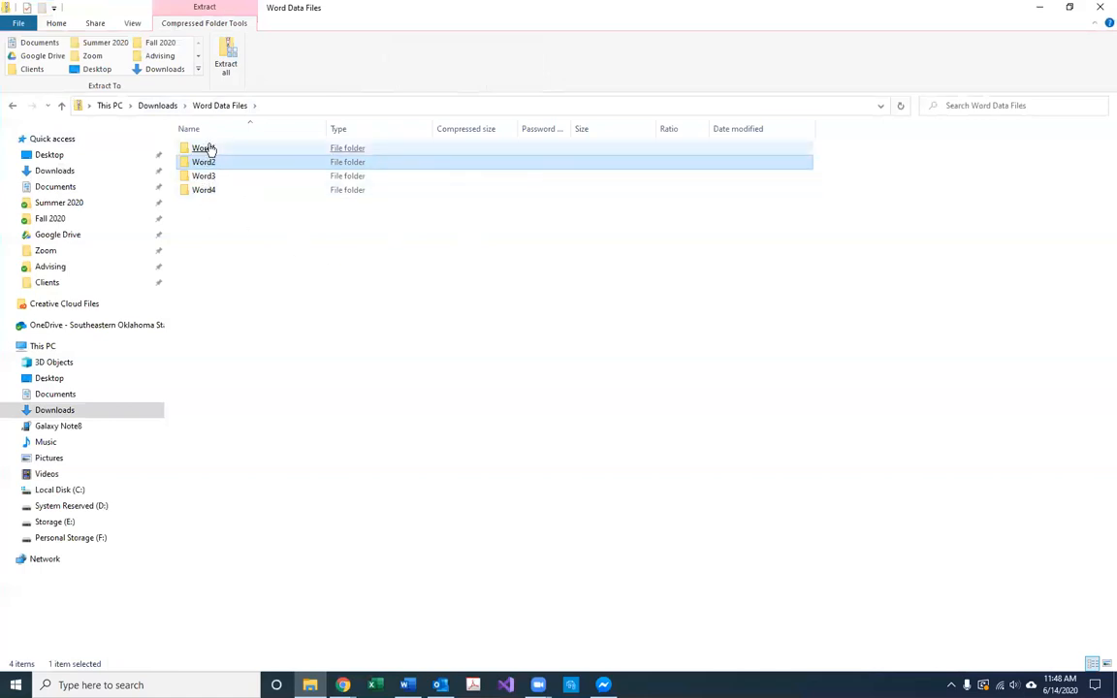
left_click(158, 106)
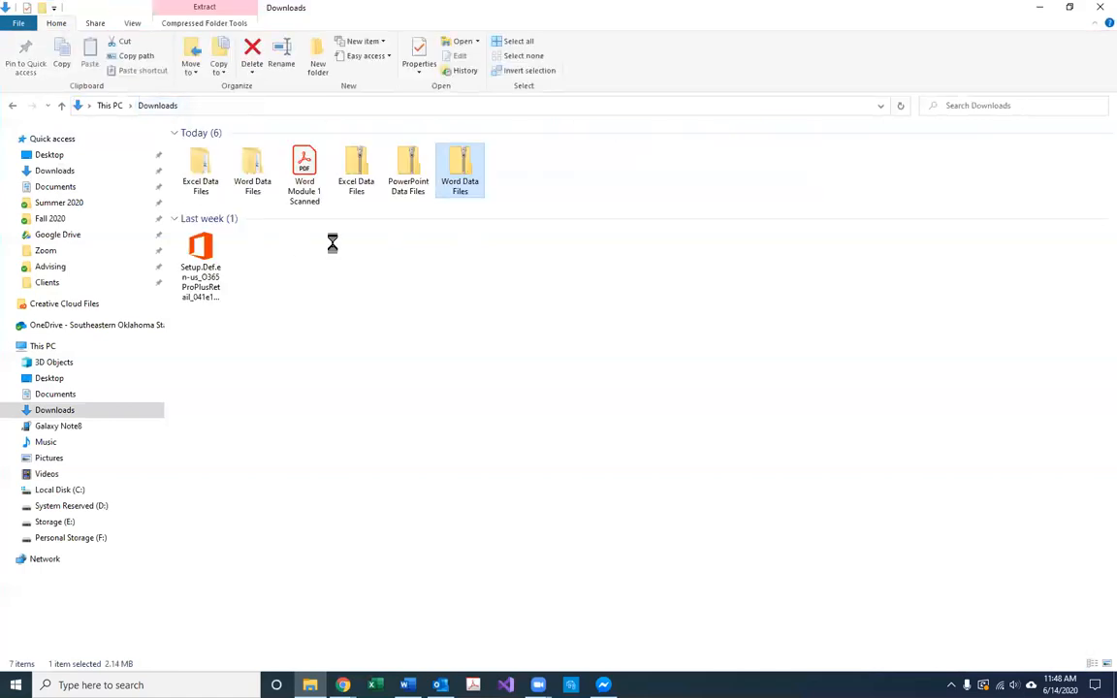
double_click(219, 192)
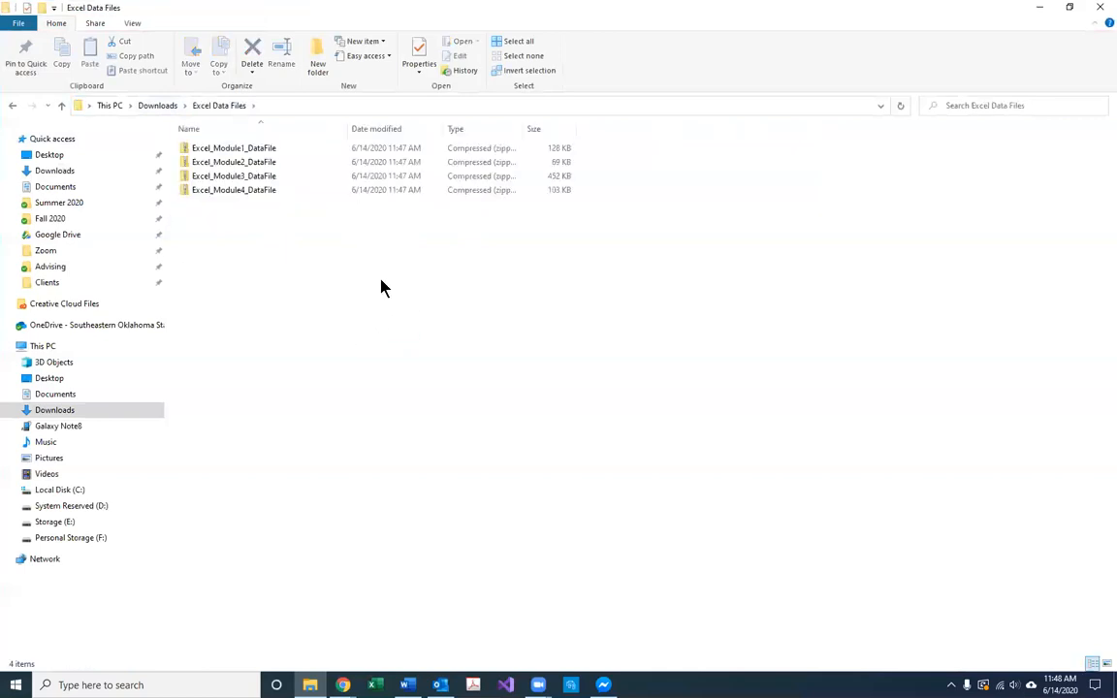
- Extract the Excel_Module1_DataFile archive into a folder of the same name within Excel Data Files
left_click(237, 150)
right_click(237, 150)
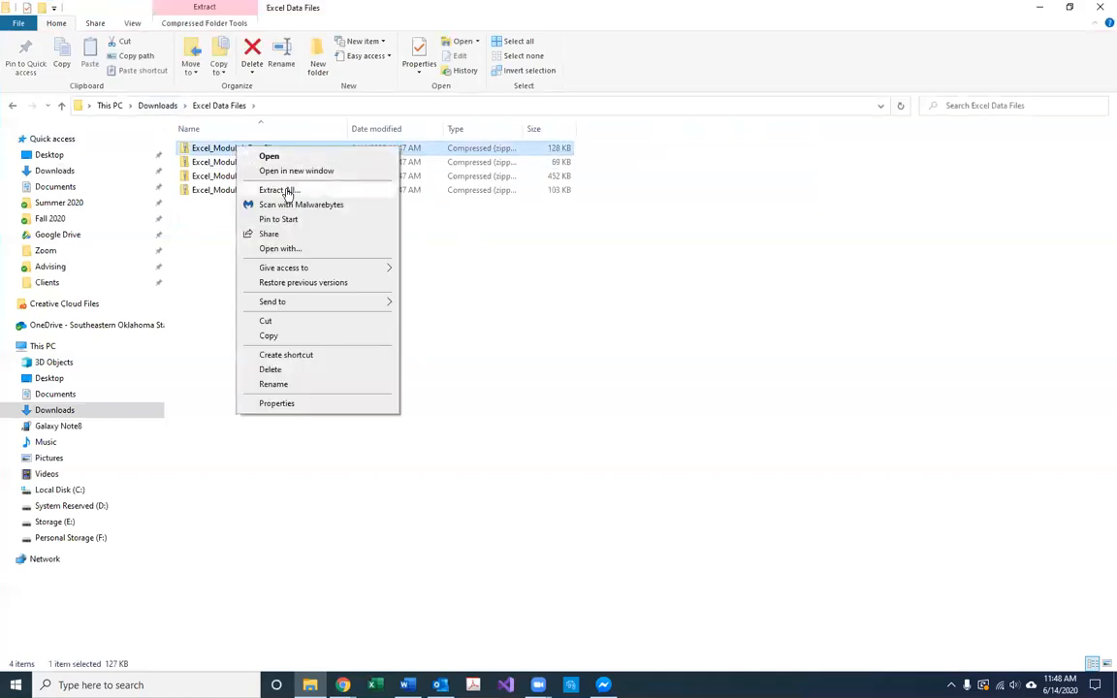
left_click(287, 192)
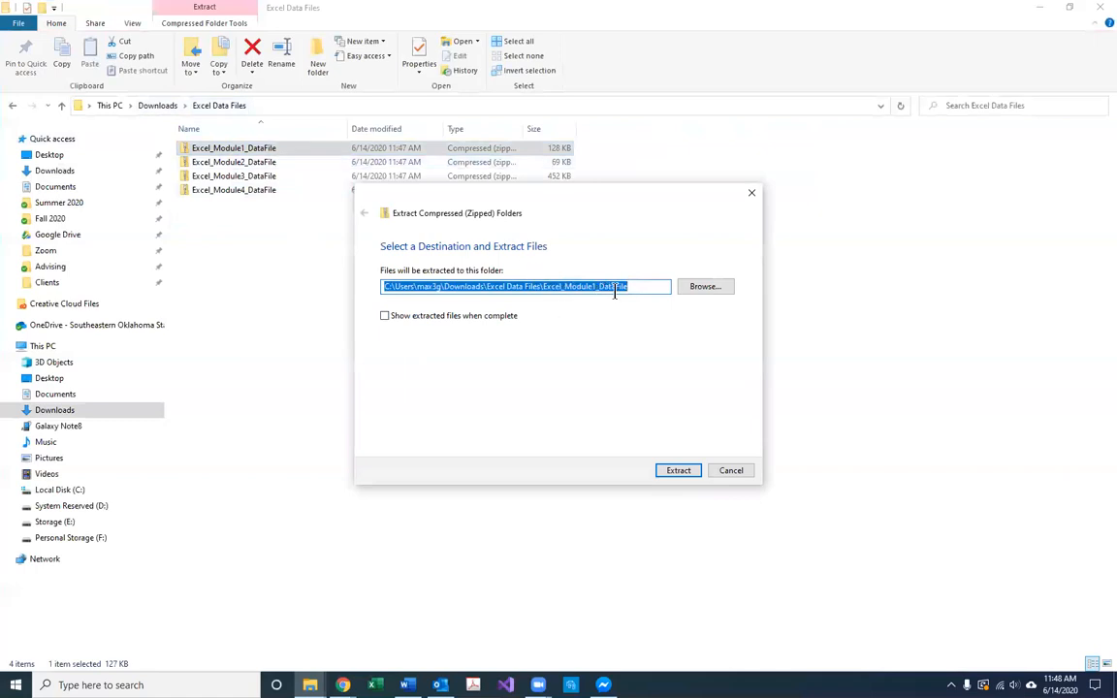
left_click(676, 471)
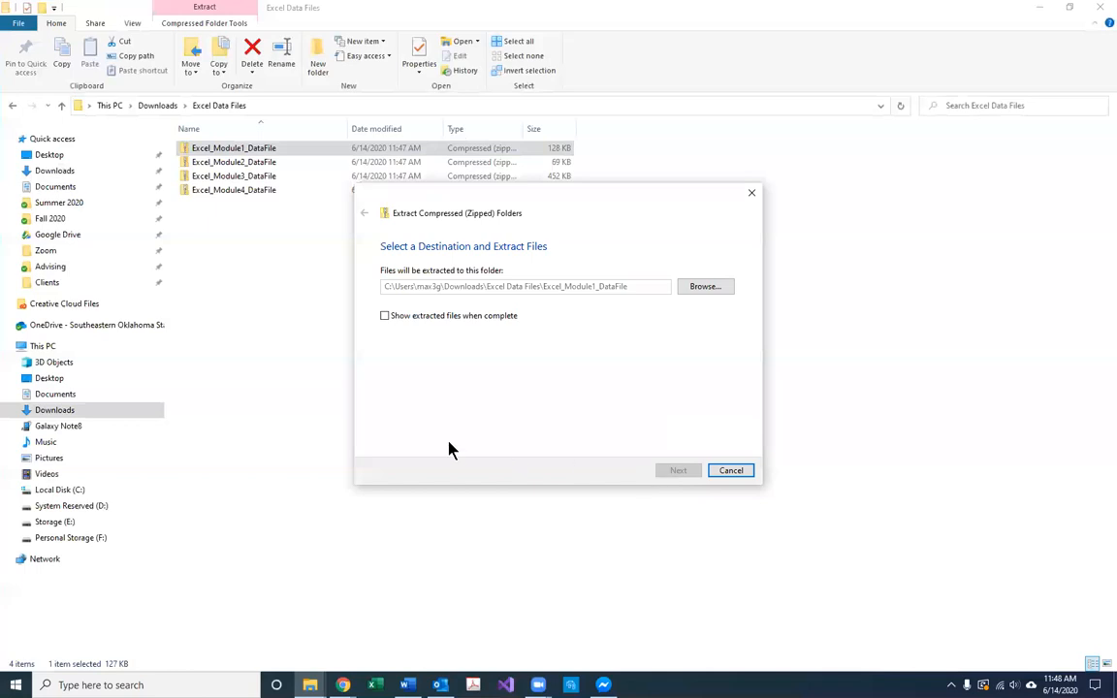
left_click(407, 428)
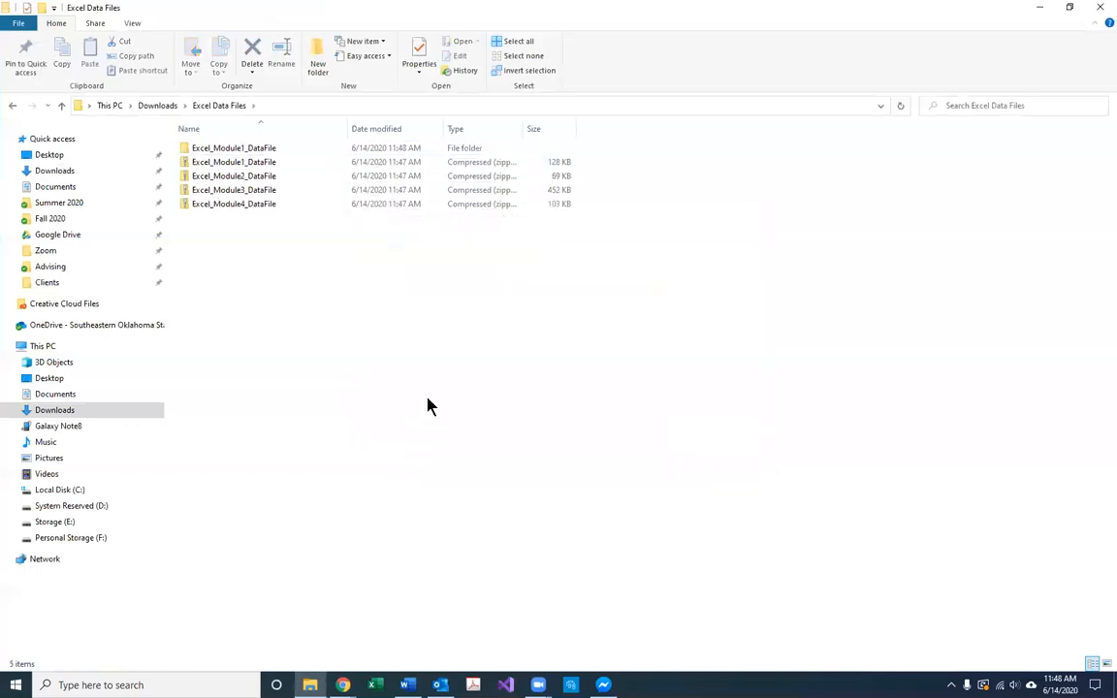
- Examine the extracted Excel_Module1_DataFile folder down to the contents of its Excel1 subfolder
left_click(264, 162)
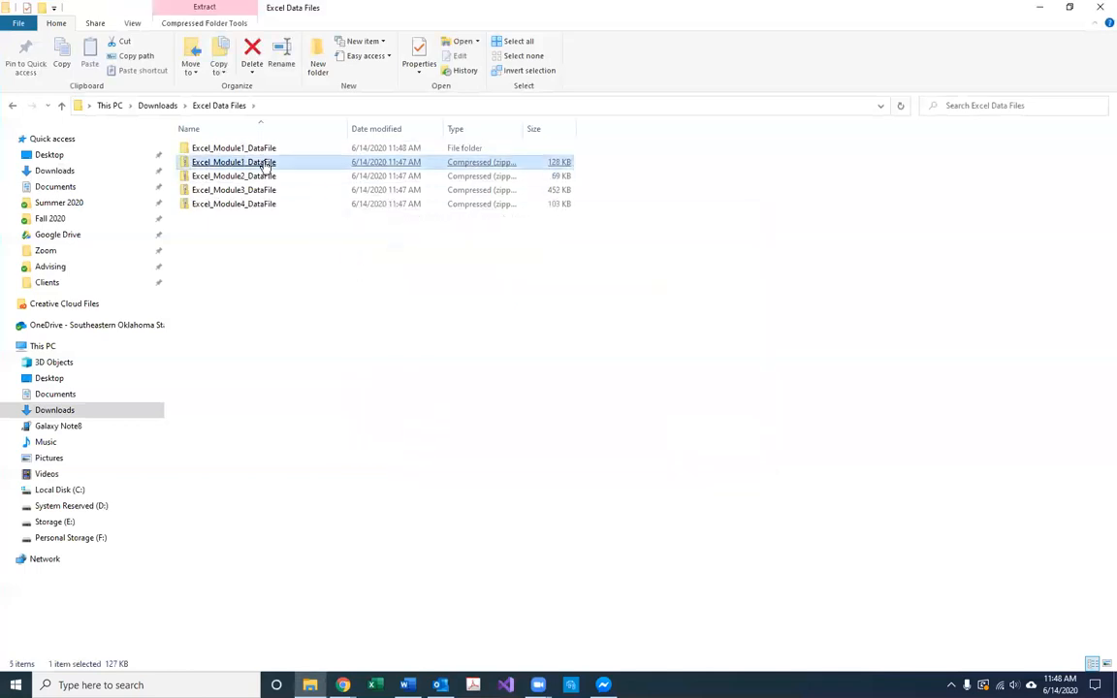
left_click(260, 147)
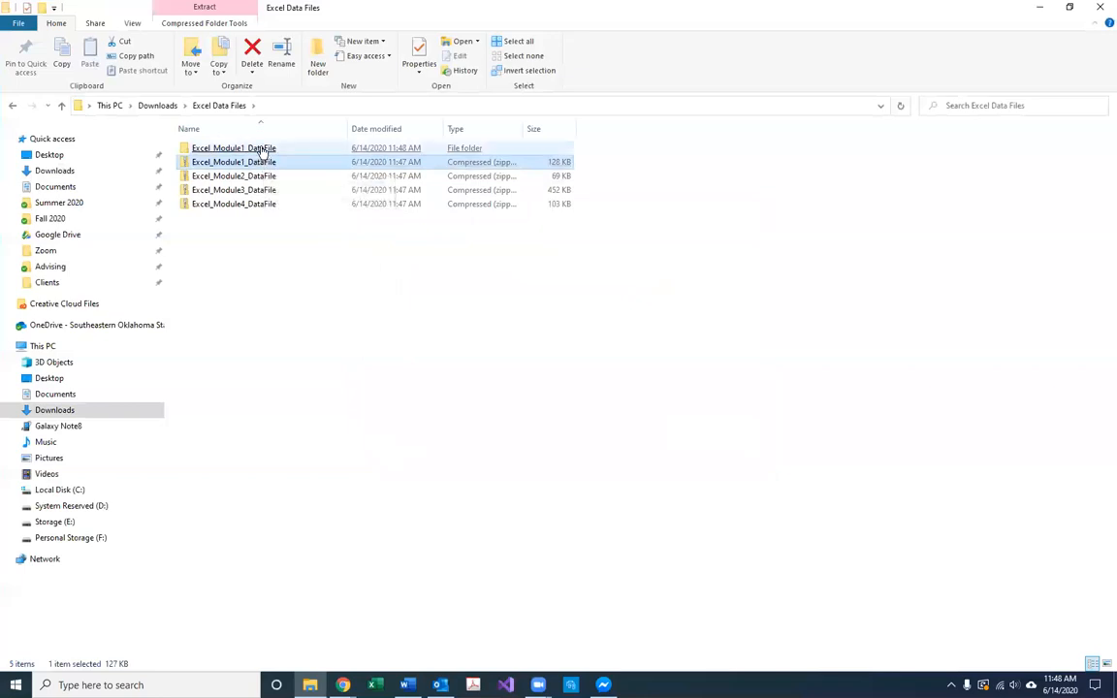
left_click(200, 148)
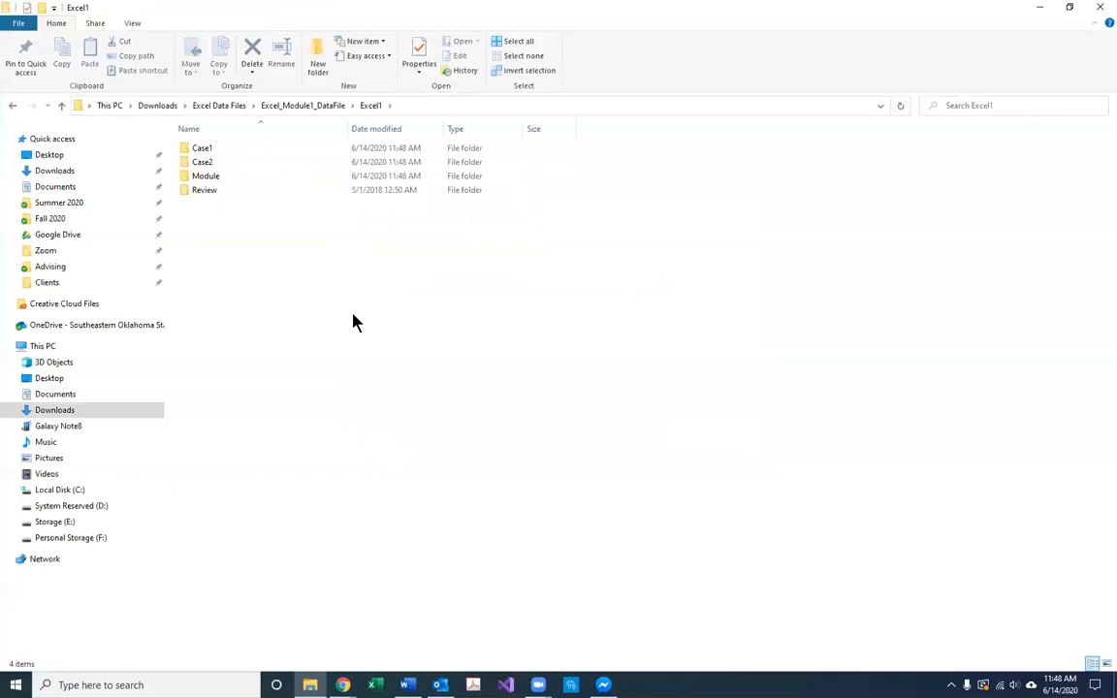
- Return to Excel Data Files and delete the extracted Excel_Module1_DataFile folder
left_click(205, 106)
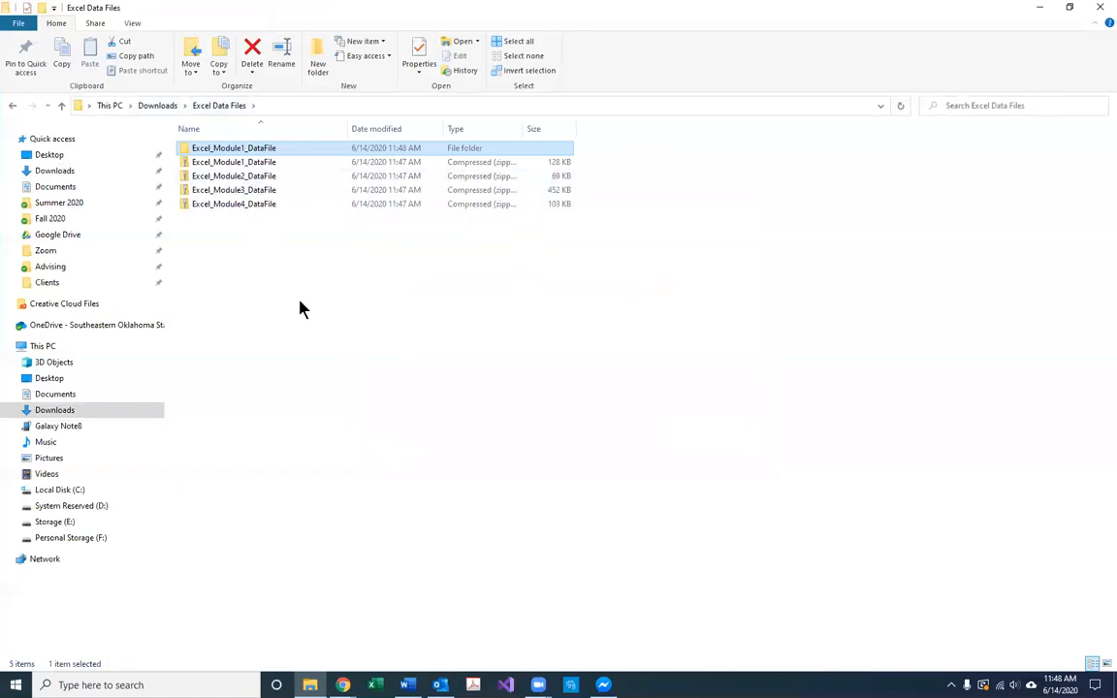
key("Delete")
left_click_drag(337, 262, 238, 136)
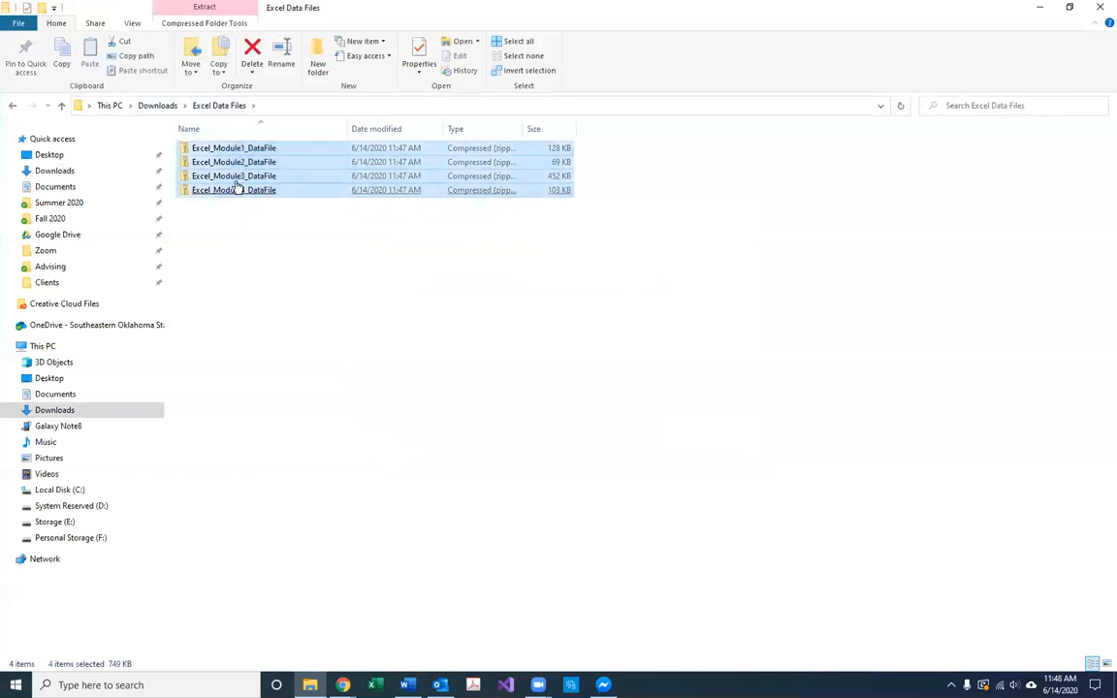
right_click(225, 177)
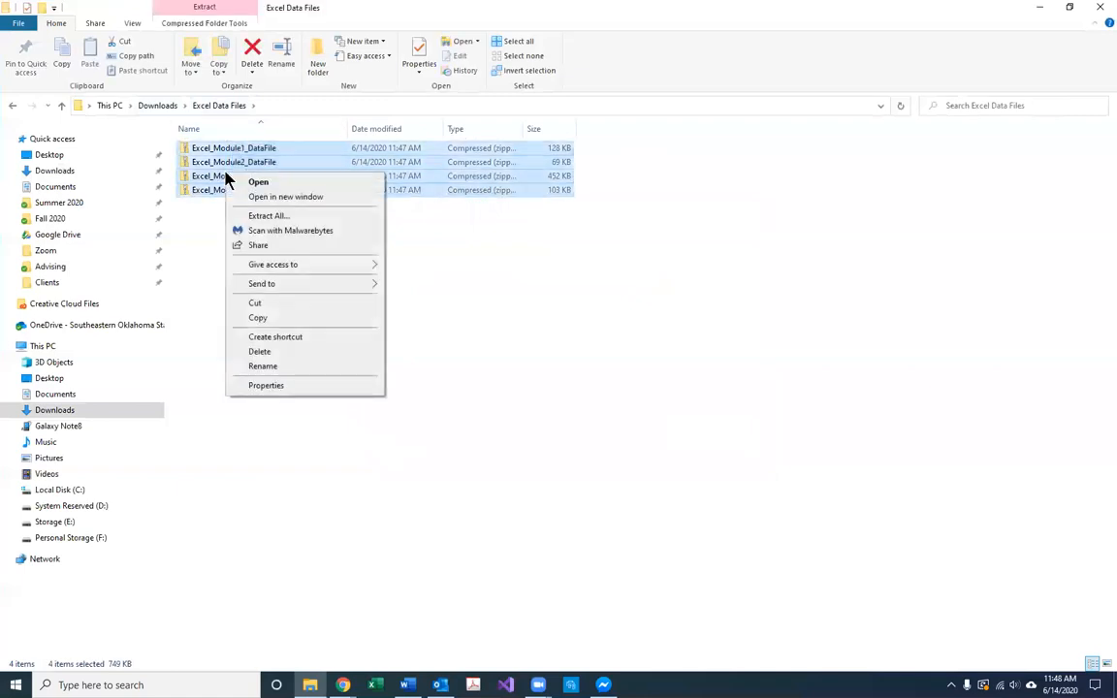
left_click(264, 217)
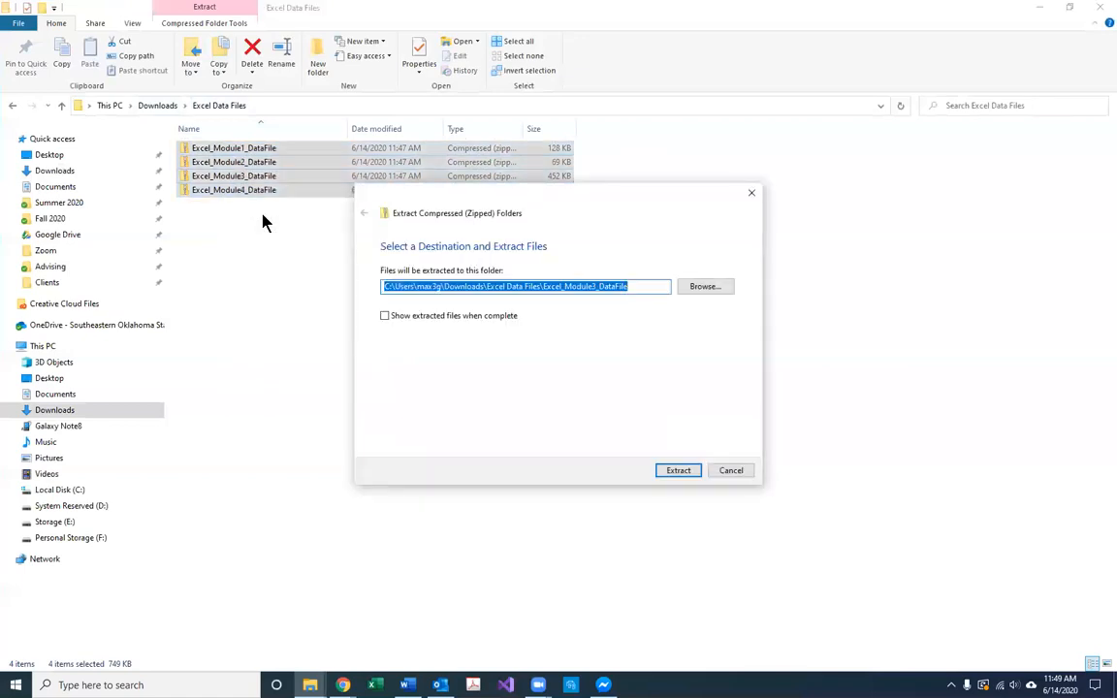
left_click(730, 471)
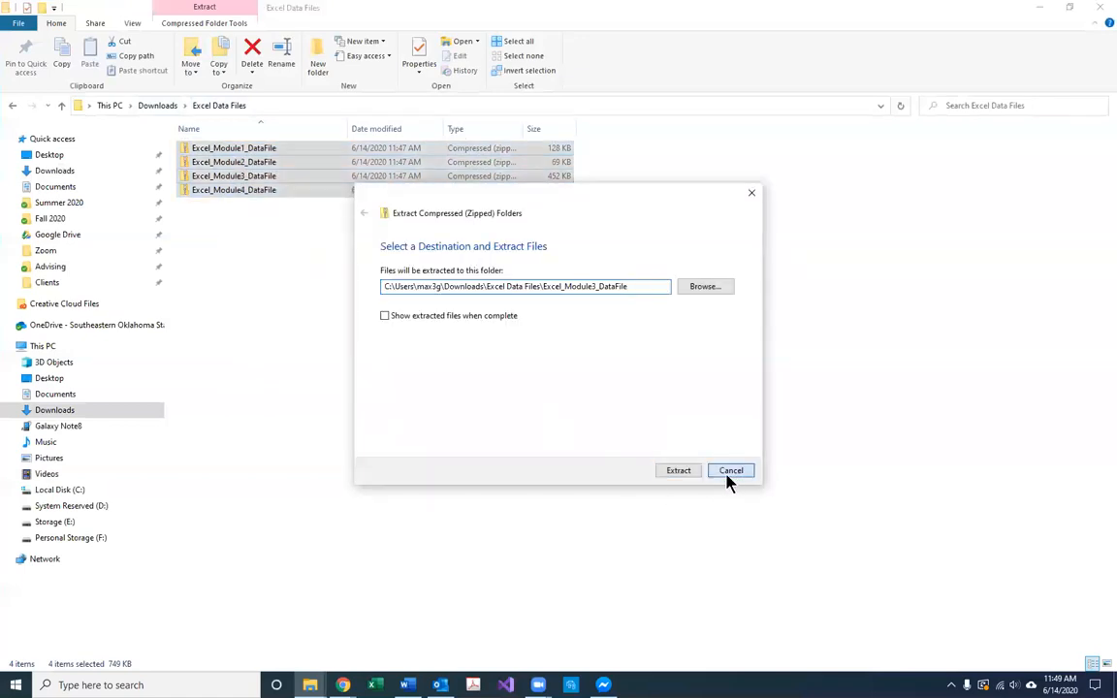
left_click(281, 417)
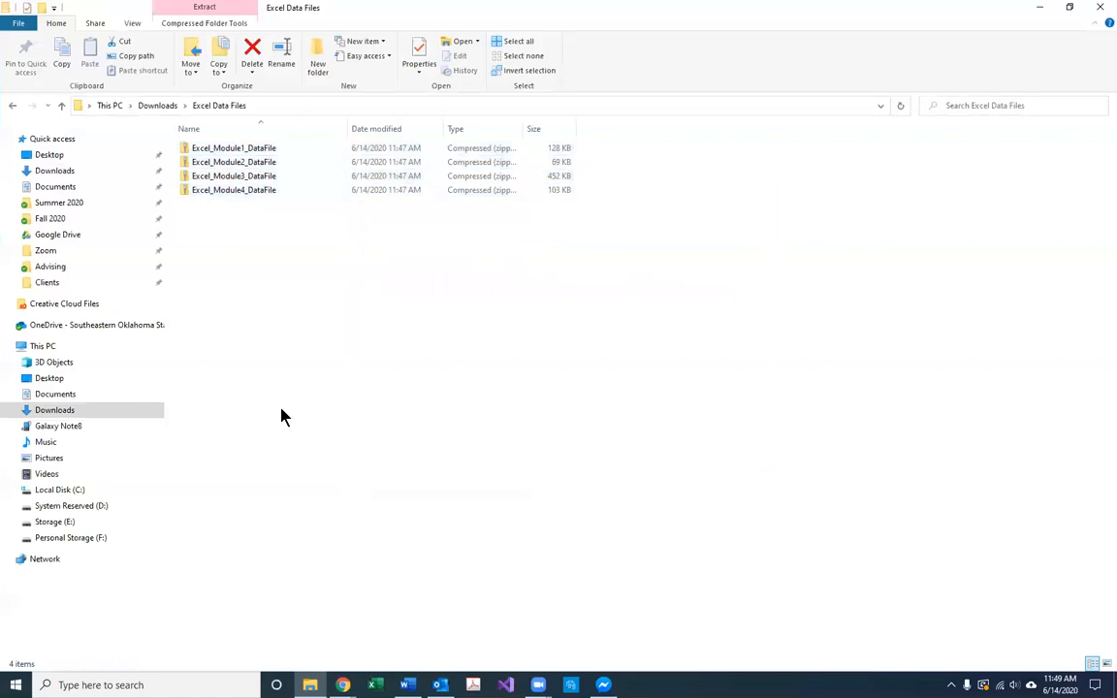
- Extract the Excel_Module1_DataFile and Excel_Module2_DataFile archives into folders of the same names within Excel Data Files
left_click(257, 147)
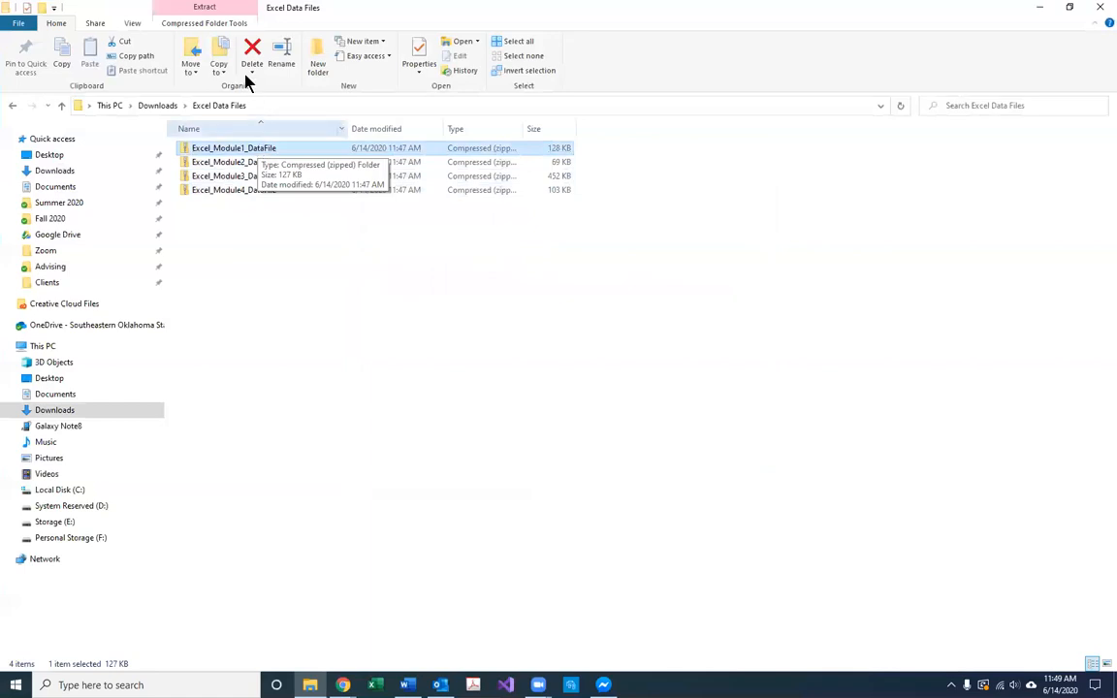
left_click(233, 25)
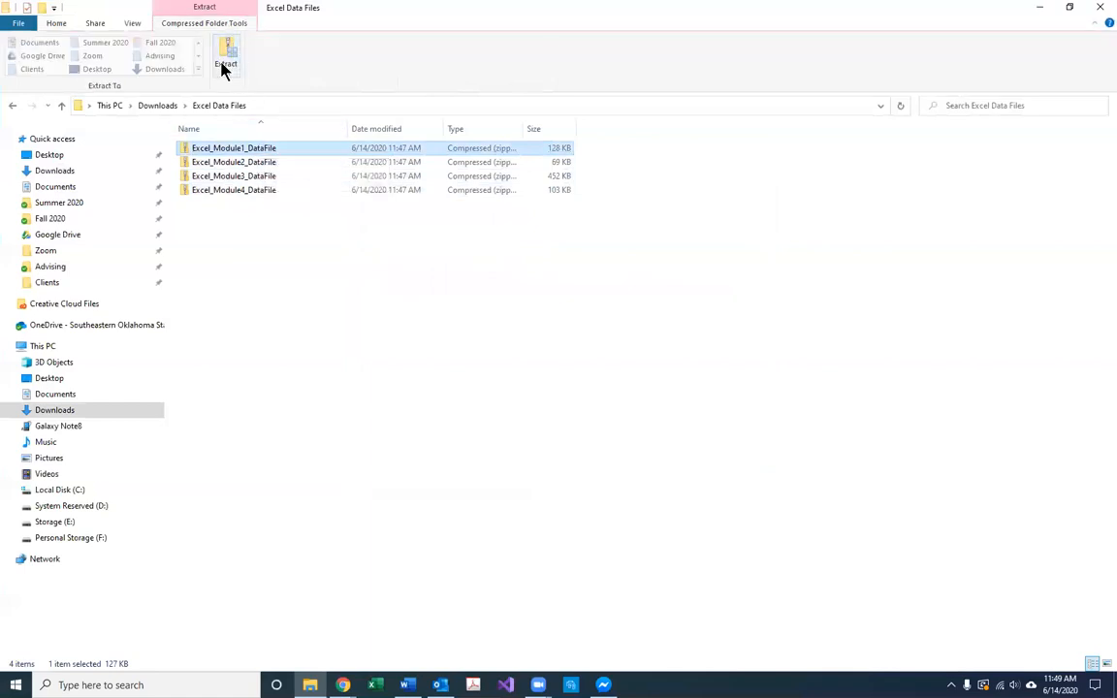
left_click(225, 66)
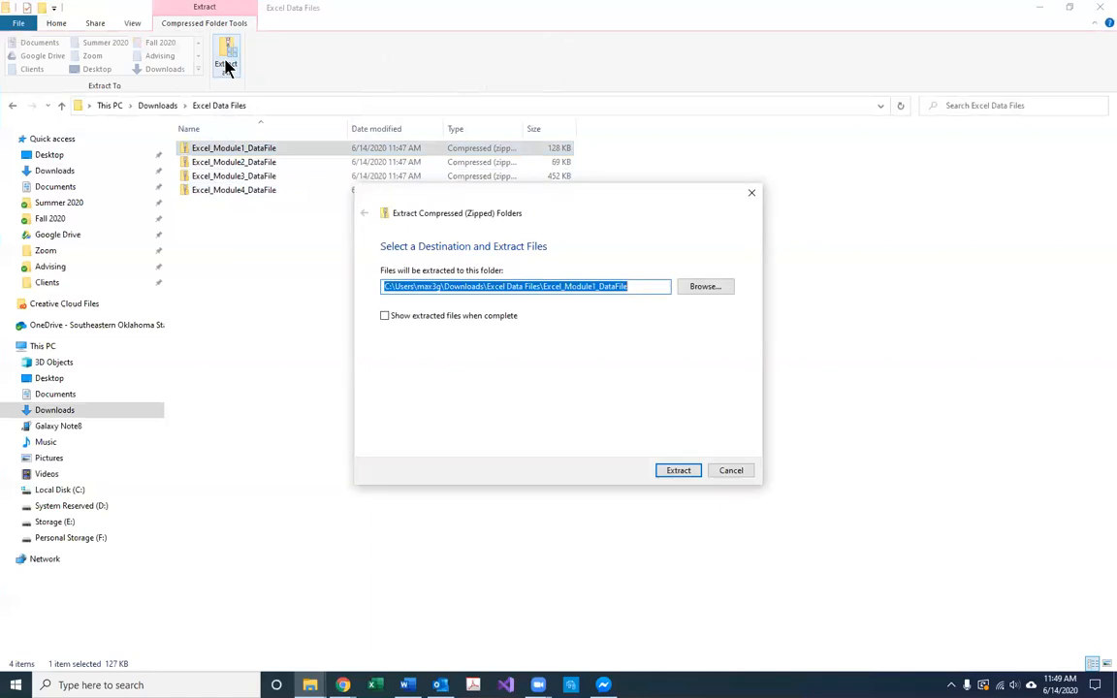
key("Return")
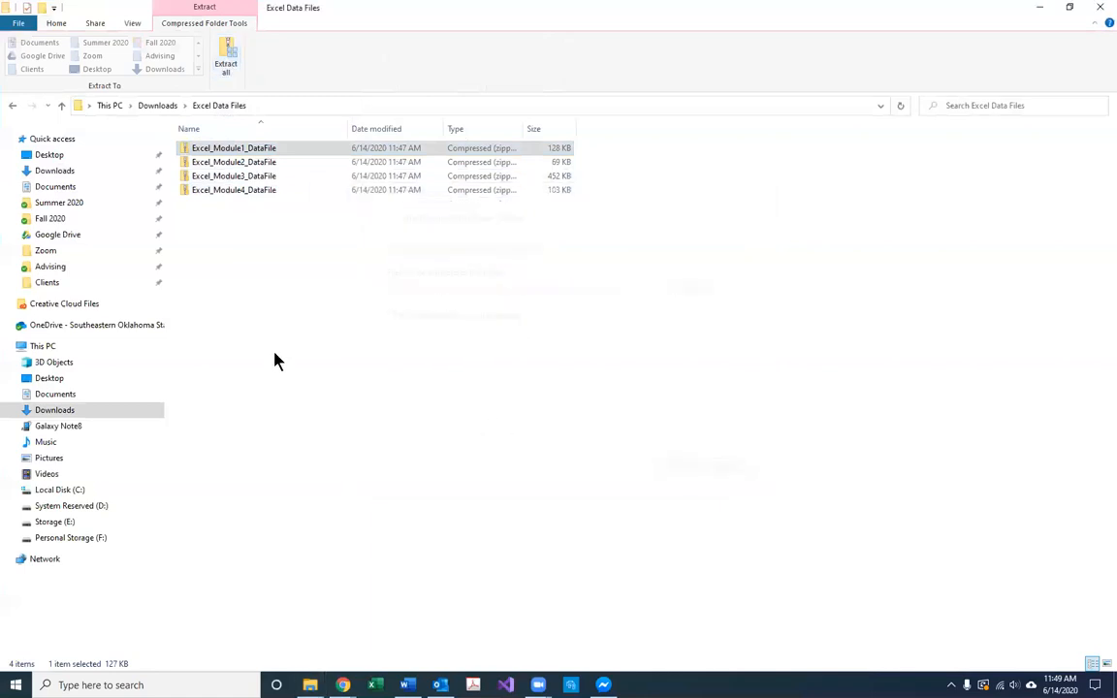
left_click(241, 179)
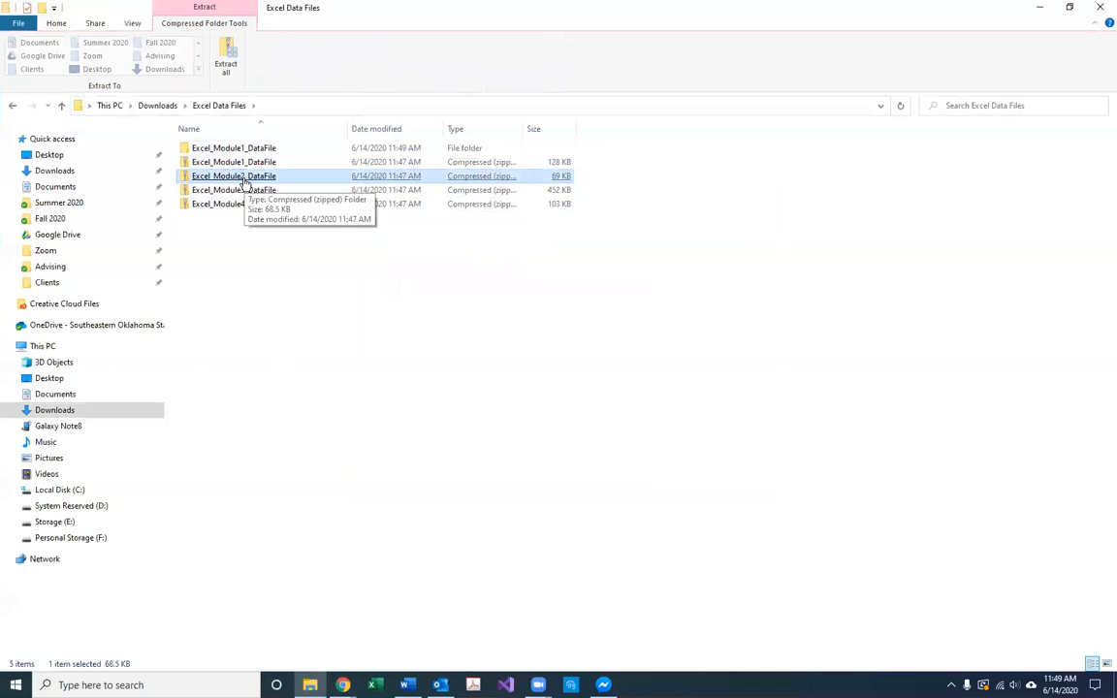
left_click(225, 60)
left_click(676, 472)
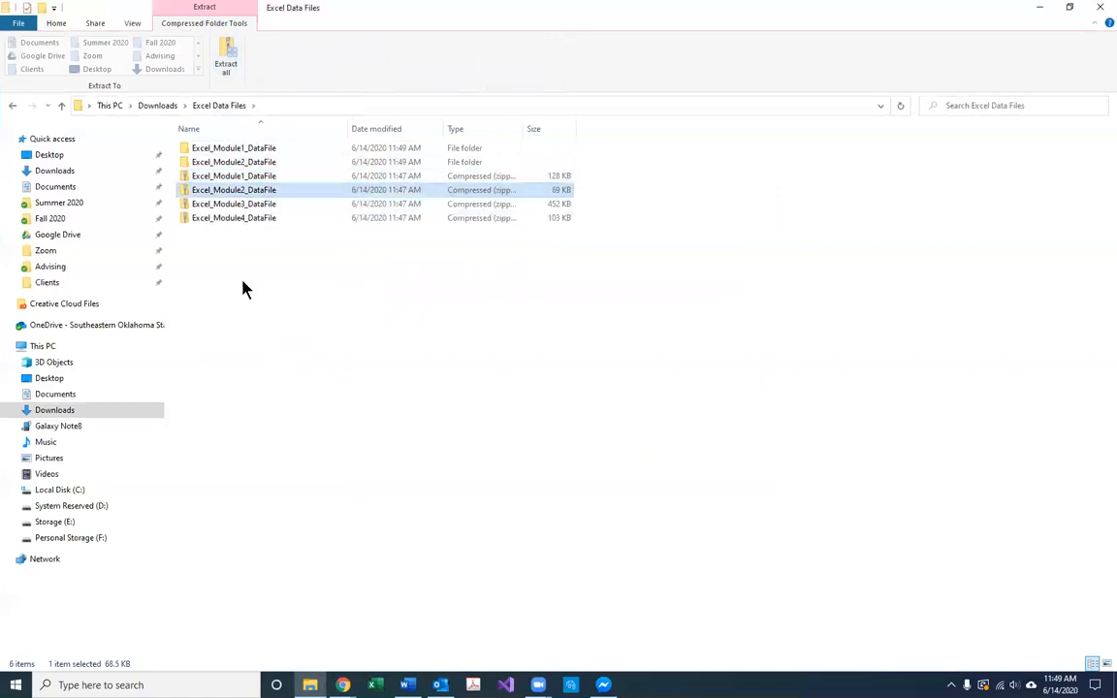
- Extract the Excel_Module3_DataFile and Excel_Module4_DataFile archives into folders of the same names within Excel Data Files
right_click(256, 206)
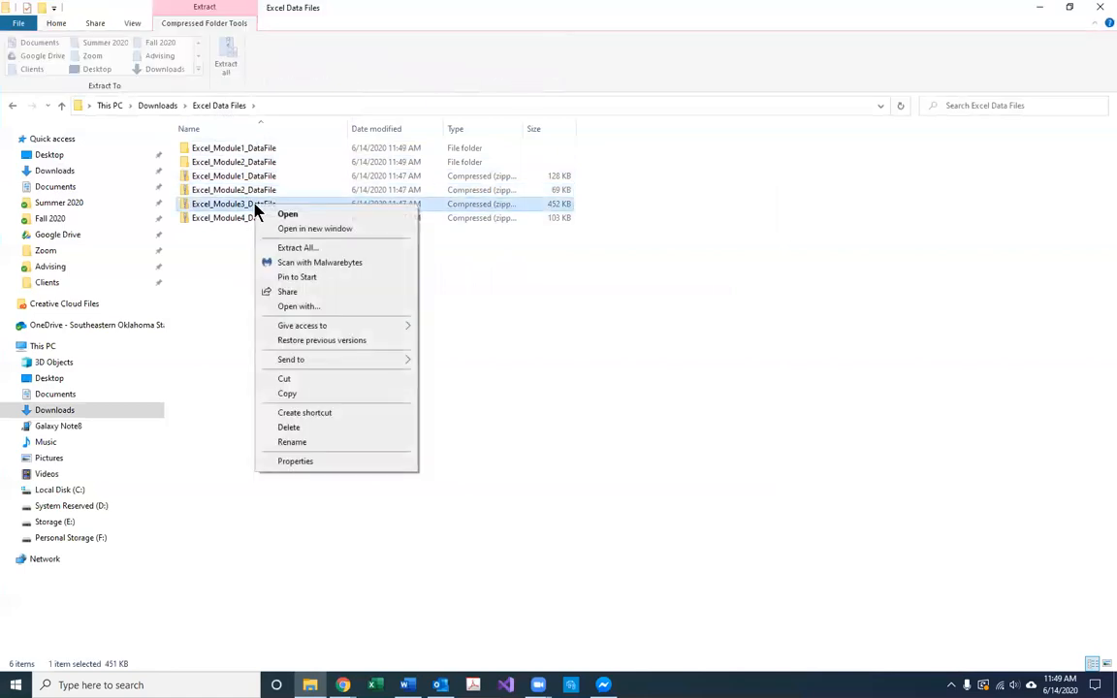
left_click(299, 249)
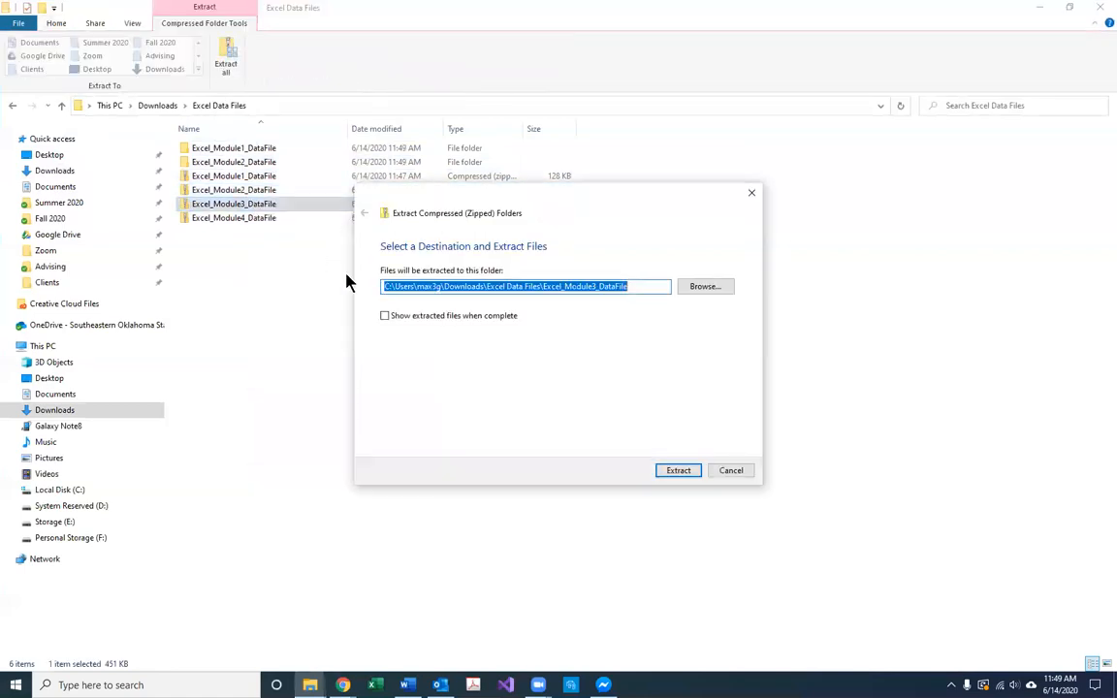
left_click(669, 472)
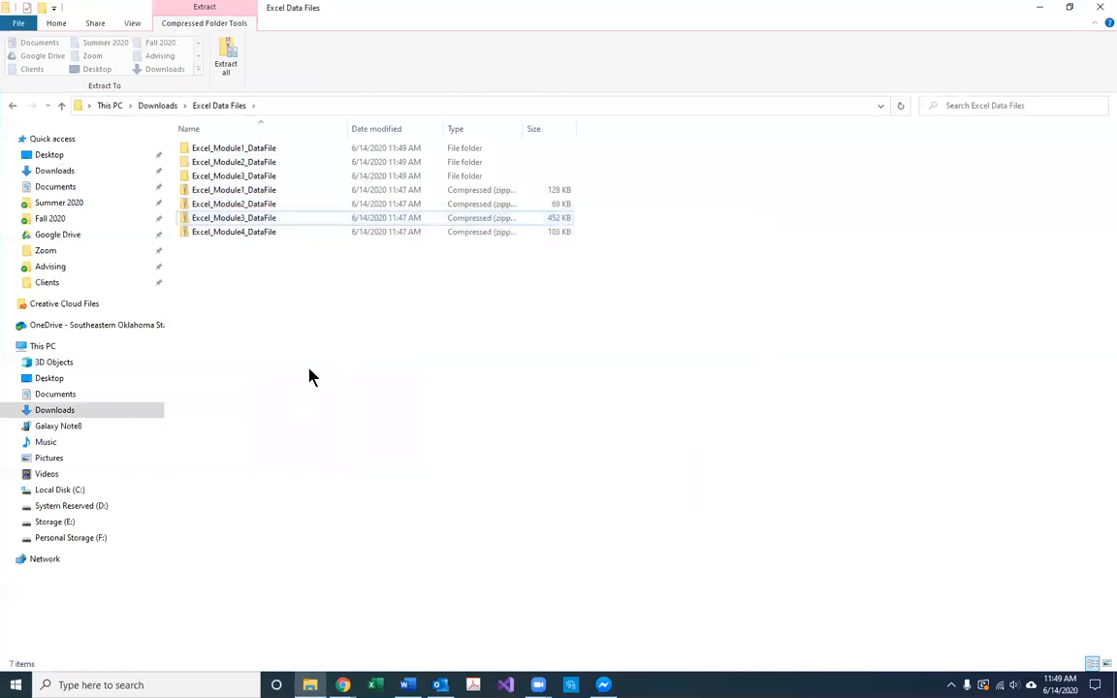
left_click(234, 349)
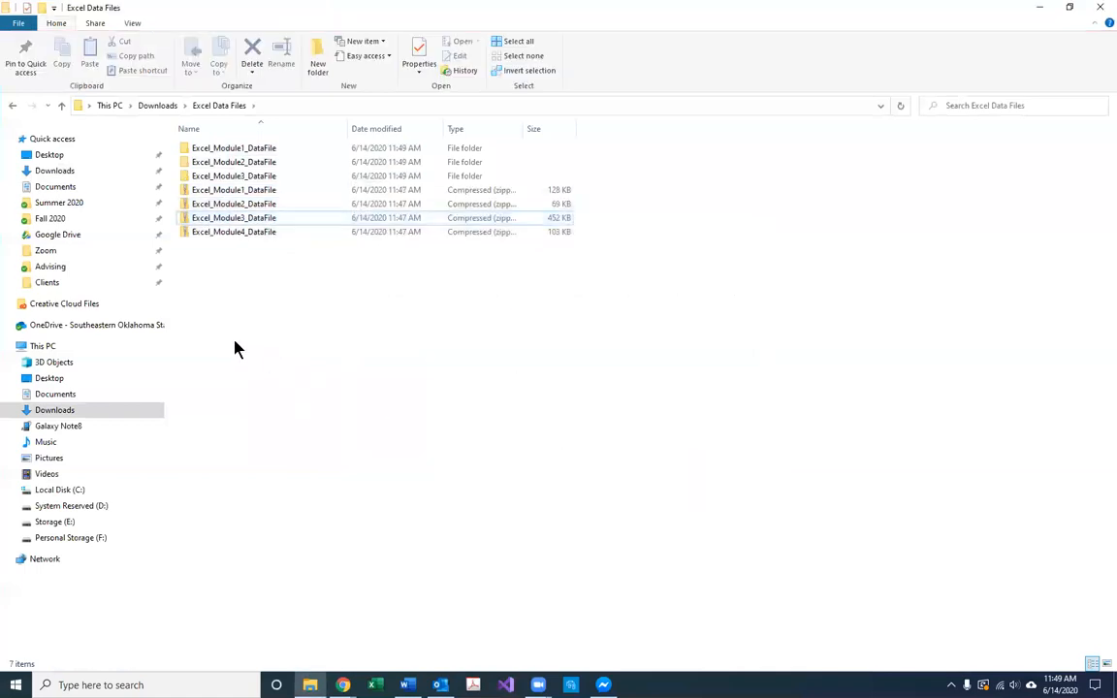
left_click(238, 233)
right_click(240, 234)
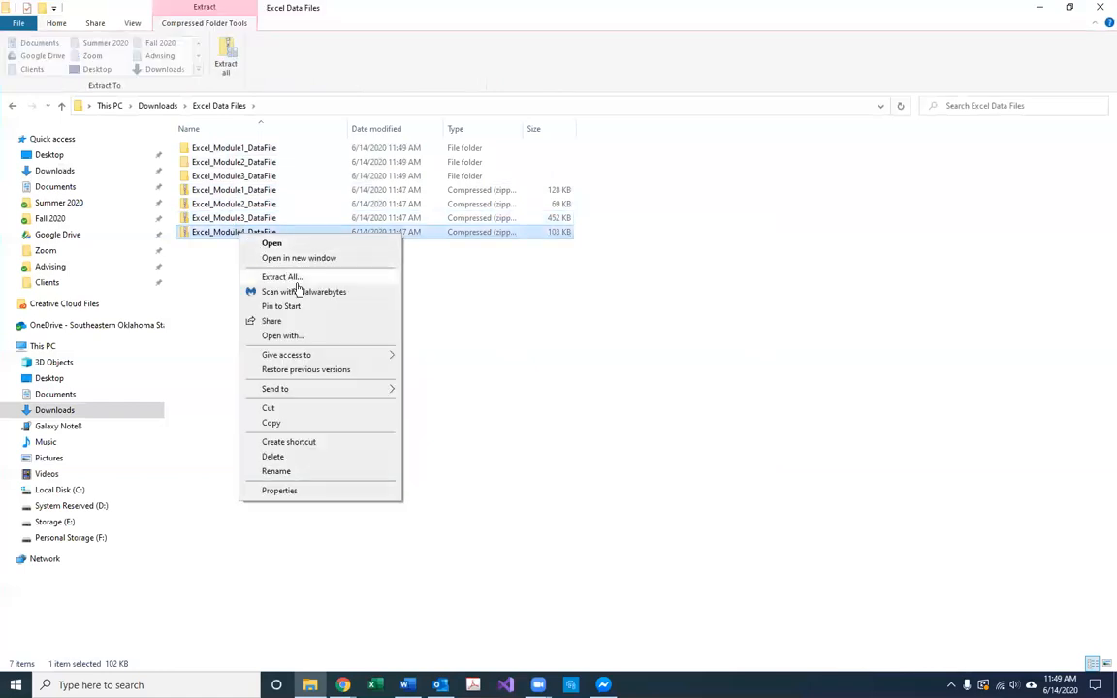
left_click(291, 278)
left_click(669, 473)
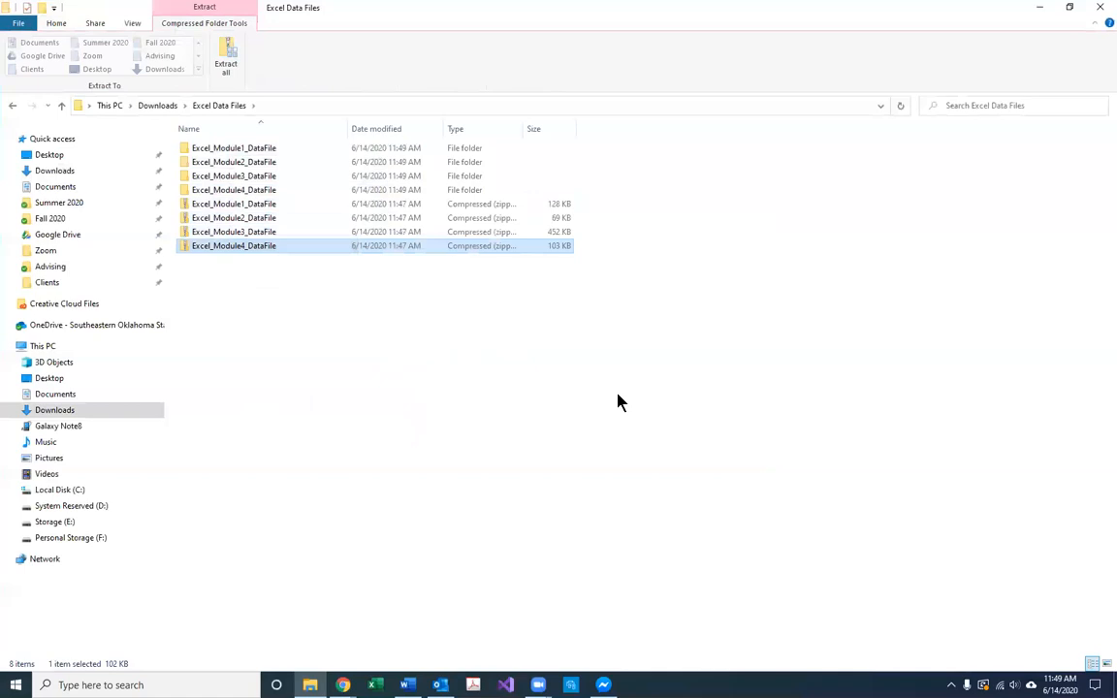
left_click(509, 383)
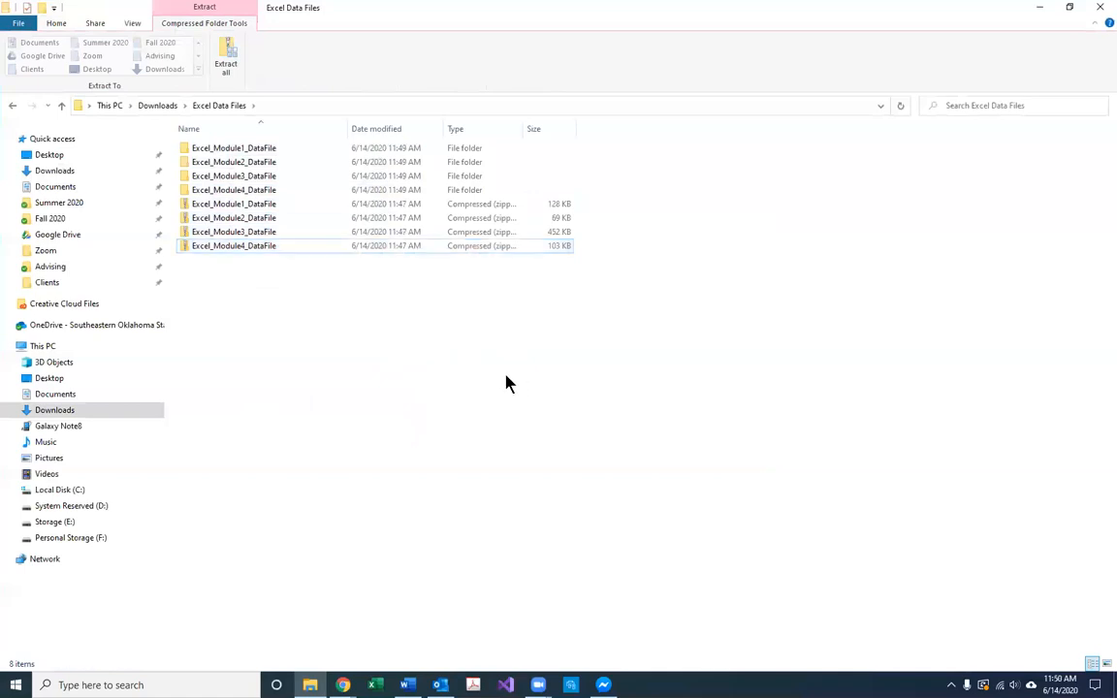
- Delete the four zipped Excel module archives from Excel Data Files, keeping the extracted folders
left_click(265, 205)
left_click(313, 307)
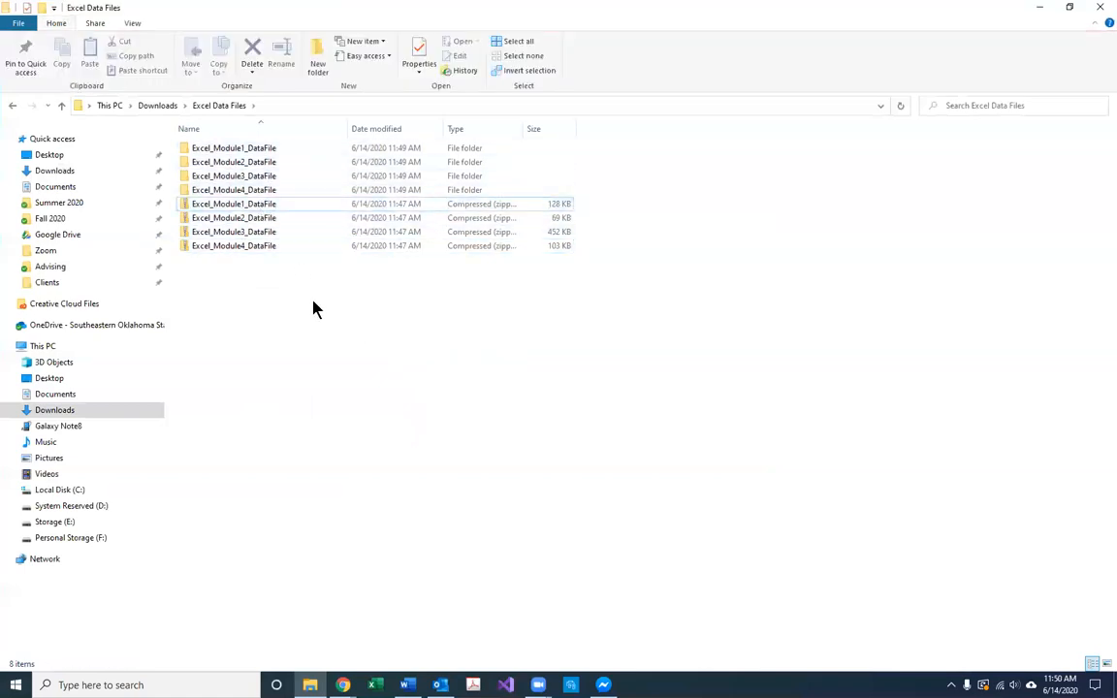
left_click_drag(297, 290, 219, 204)
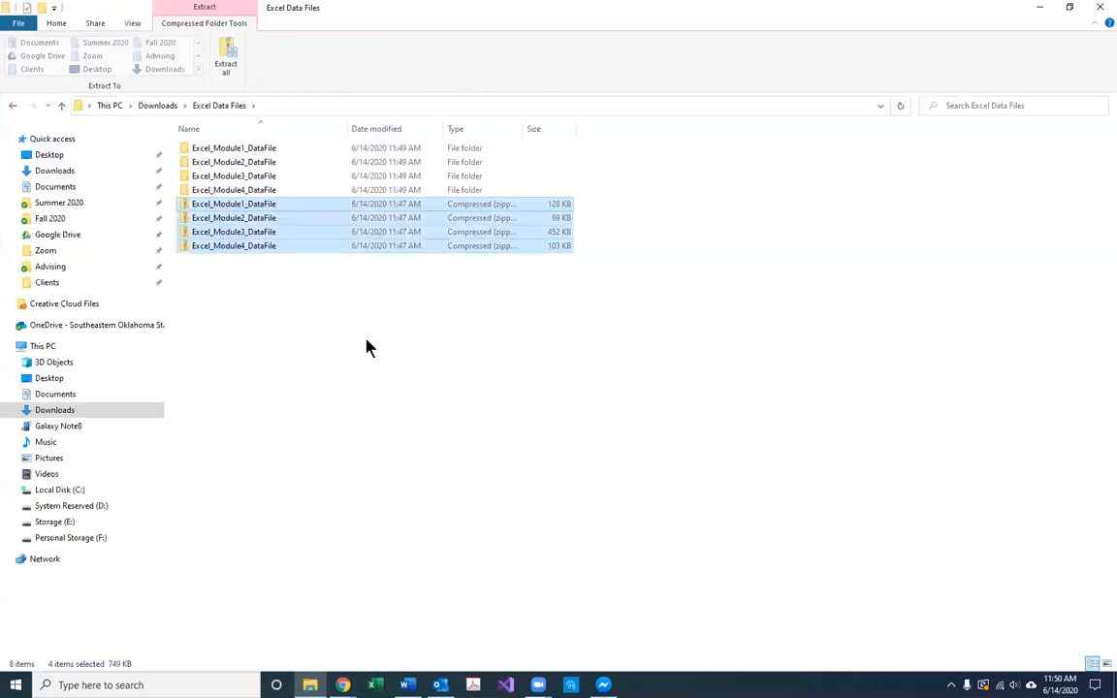
key("Delete")
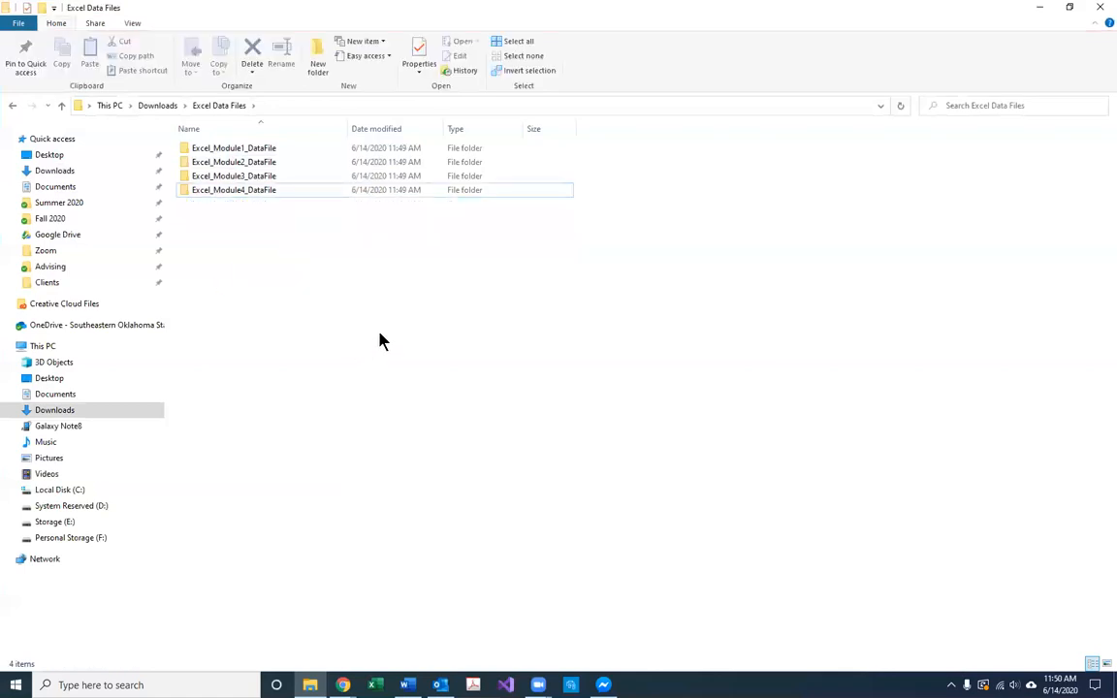
- Return to Downloads and check the extracted Excel Data Files, going through Excel_Module1_DataFile and Excel1 into the Module folder
left_click(157, 104)
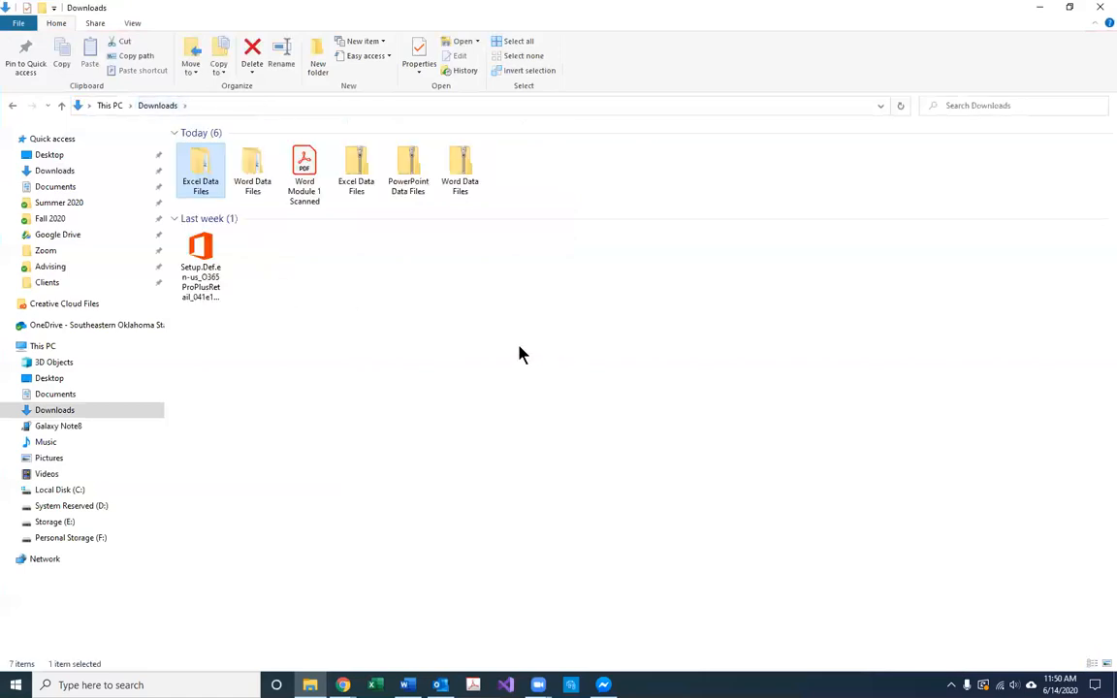
double_click(204, 167)
left_click(244, 151)
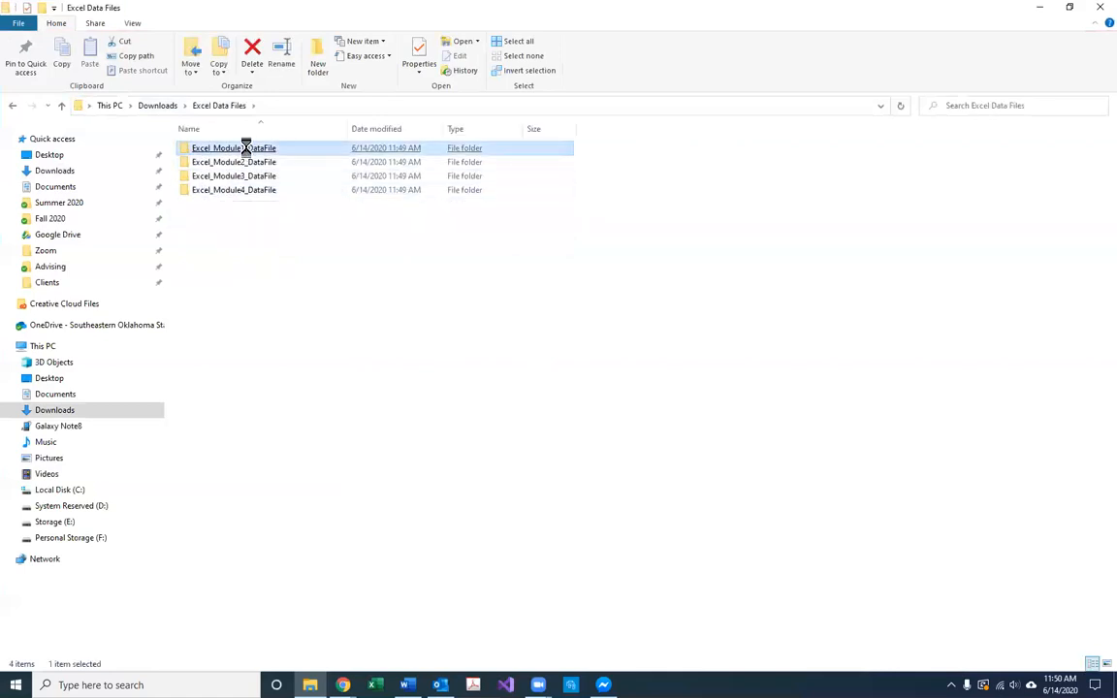
double_click(246, 148)
double_click(209, 151)
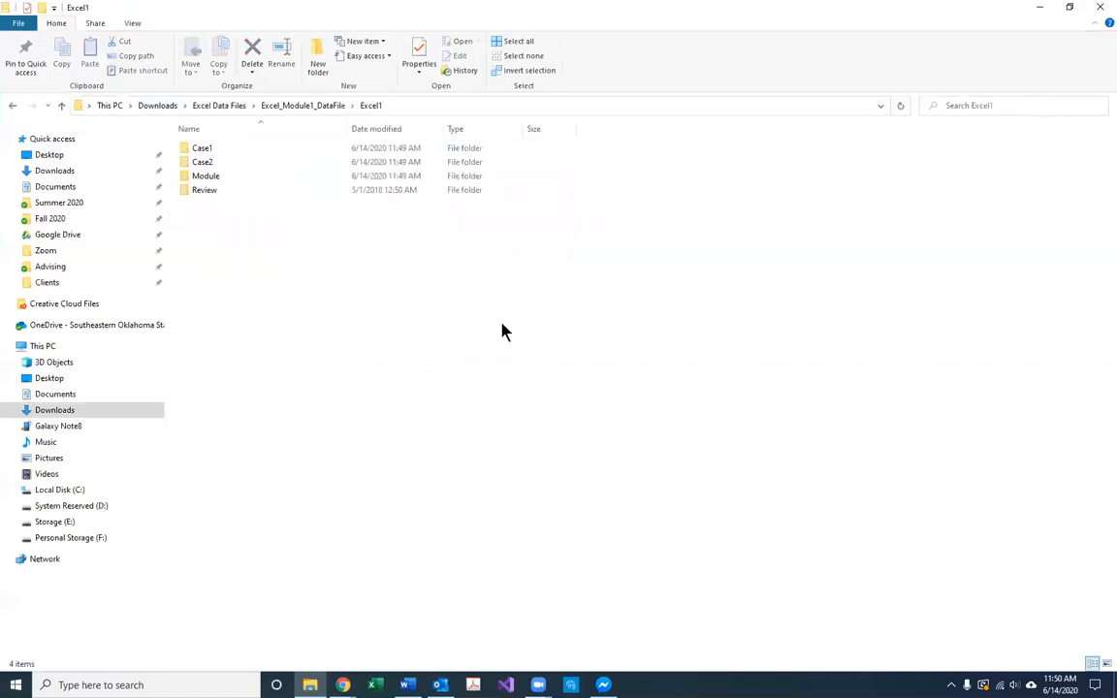
double_click(206, 176)
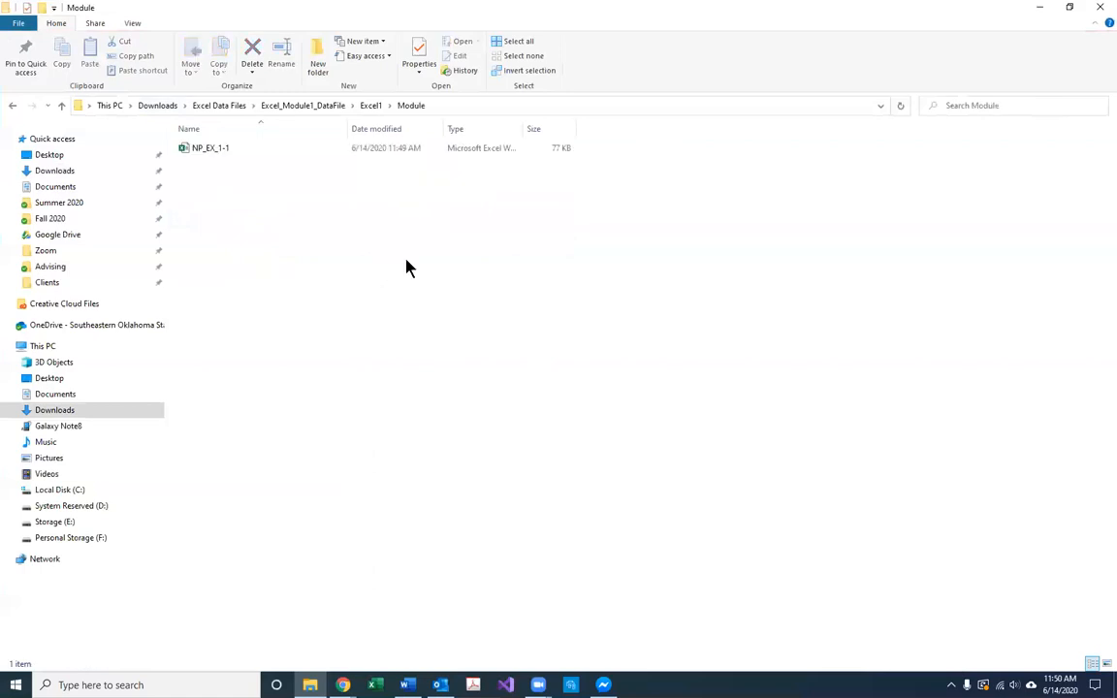
- Open the Summer 2020 folder
left_click(76, 201)
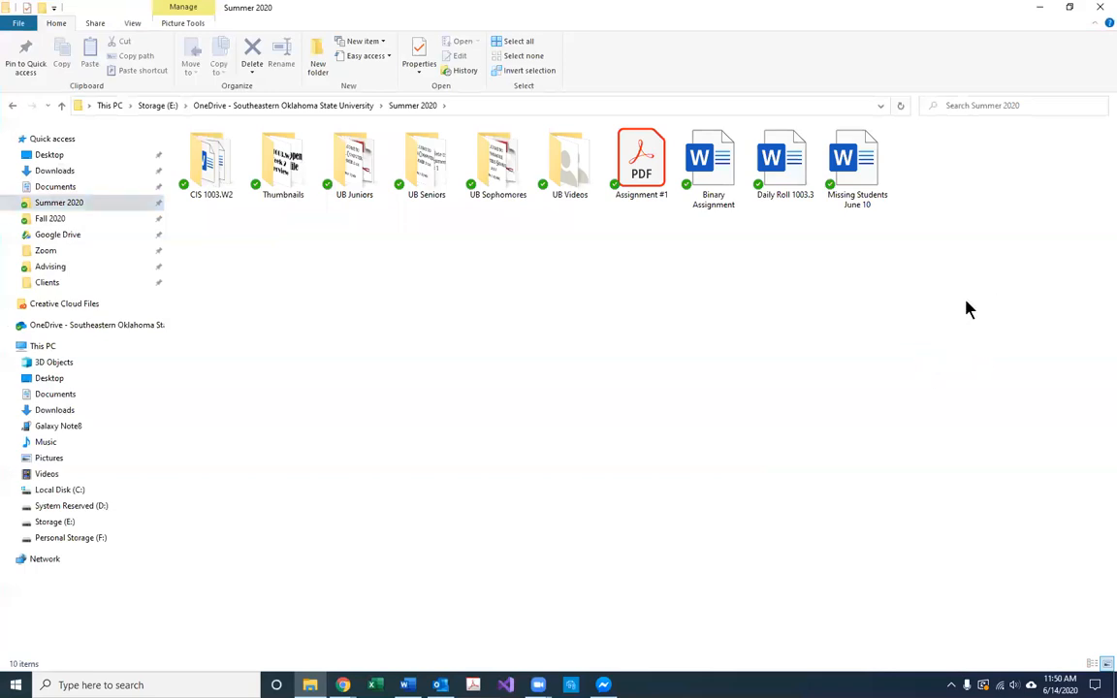
- Compress Assignment #1, Binary Assignment, Daily Roll 1003.3 and Missing Students June 10 together into one zipped folder
left_click_drag(878, 216, 611, 129)
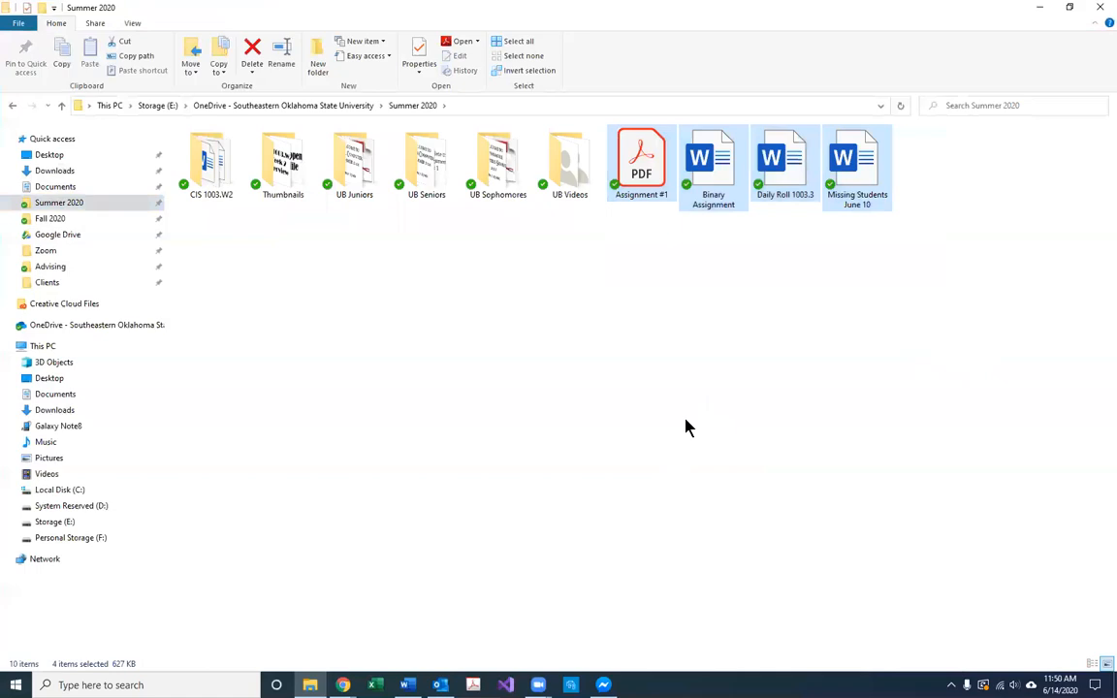
right_click(795, 155)
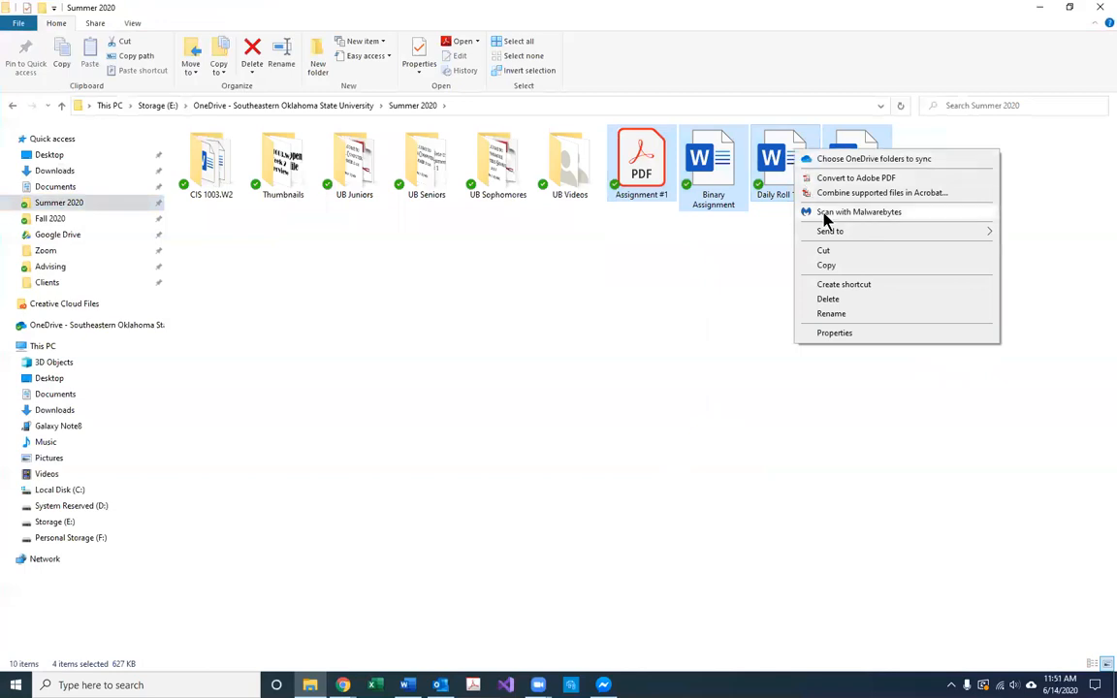
mouse_move(836, 236)
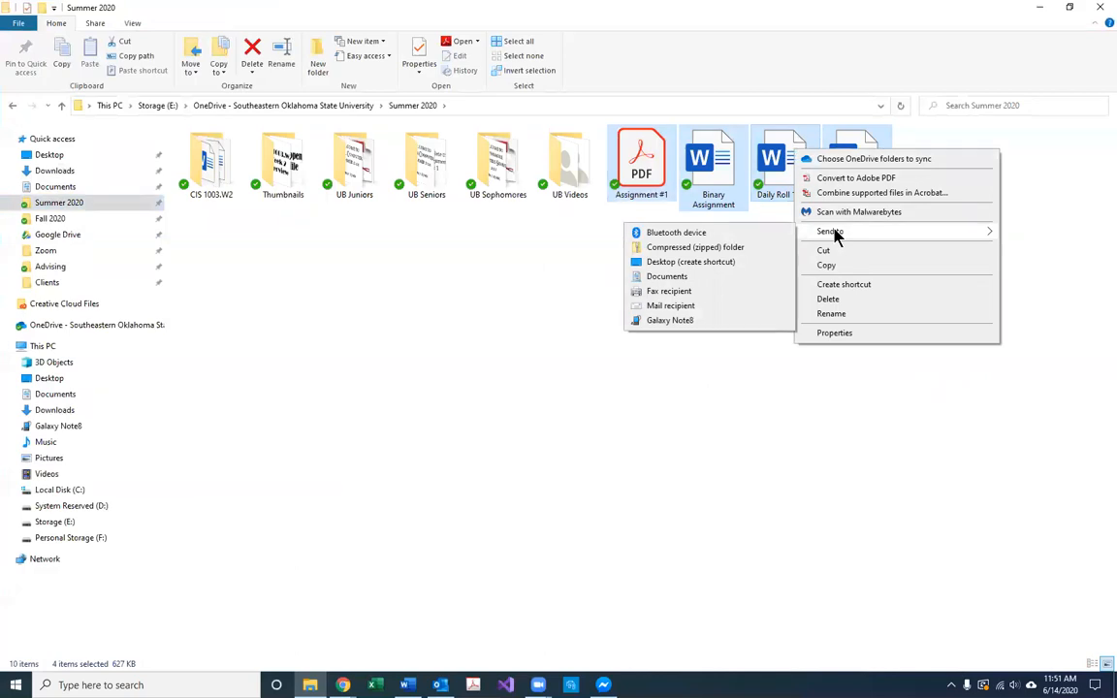
left_click(729, 250)
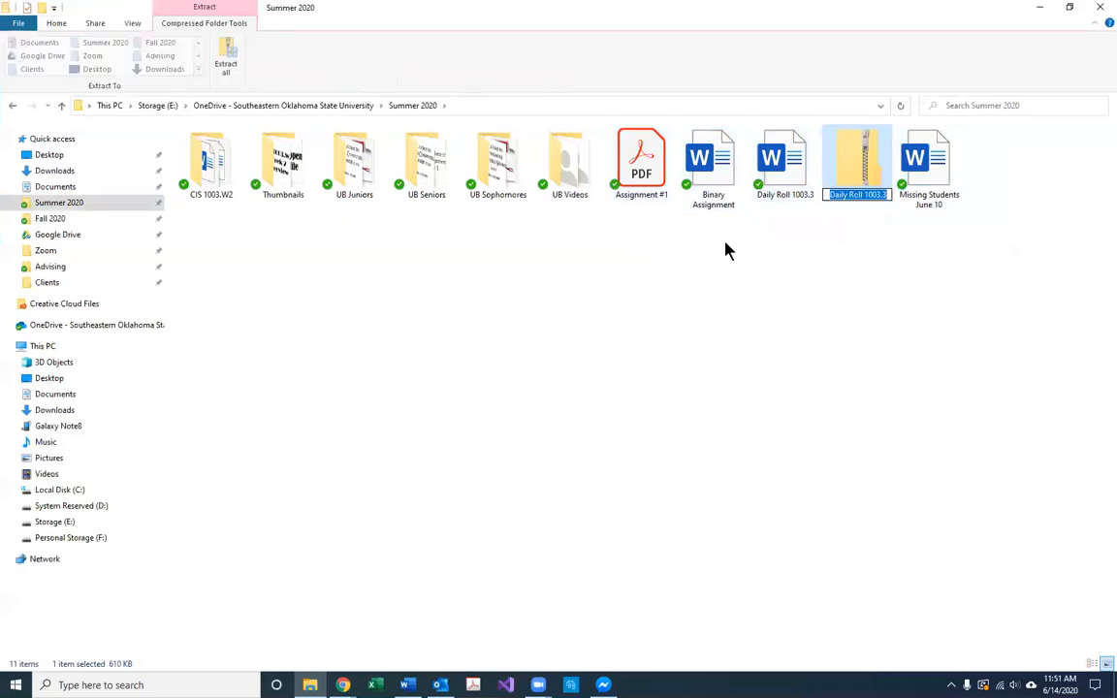
- Keep the default name of the new zipped folder and delete it from Summer 2020
left_click(873, 287)
left_click(860, 200)
key("Delete")
- Compress Assignment #1, Binary Assignment, Daily Roll 1003.3 and Missing Students June 10 into one zipped folder named Compressed Files
left_click_drag(955, 276, 611, 130)
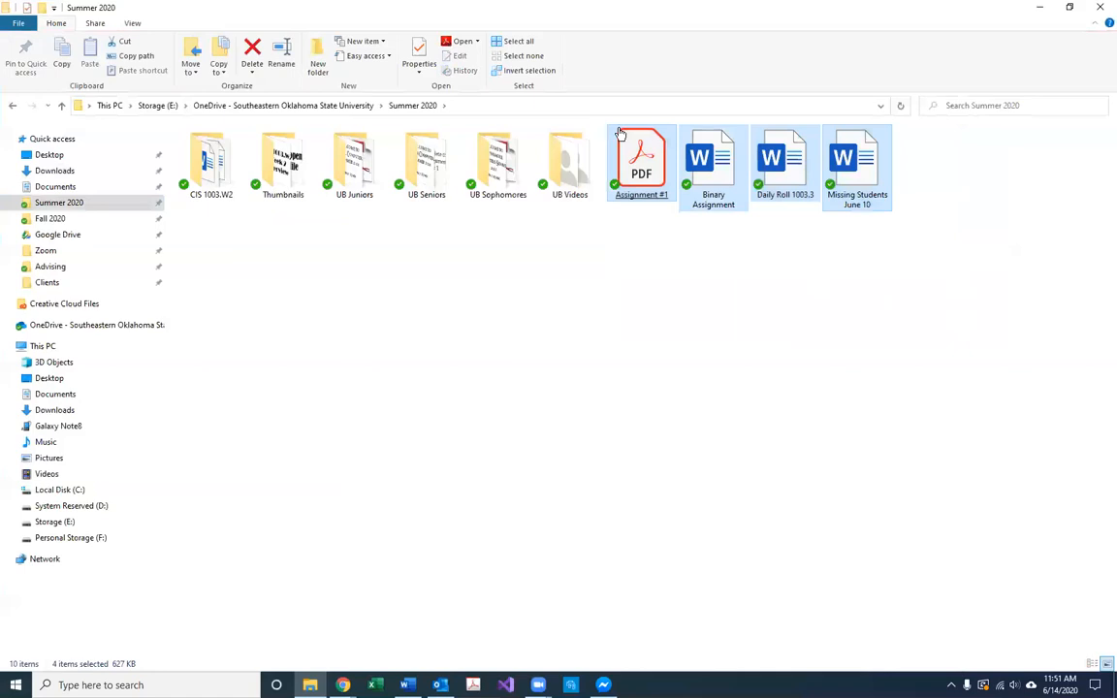
right_click(715, 160)
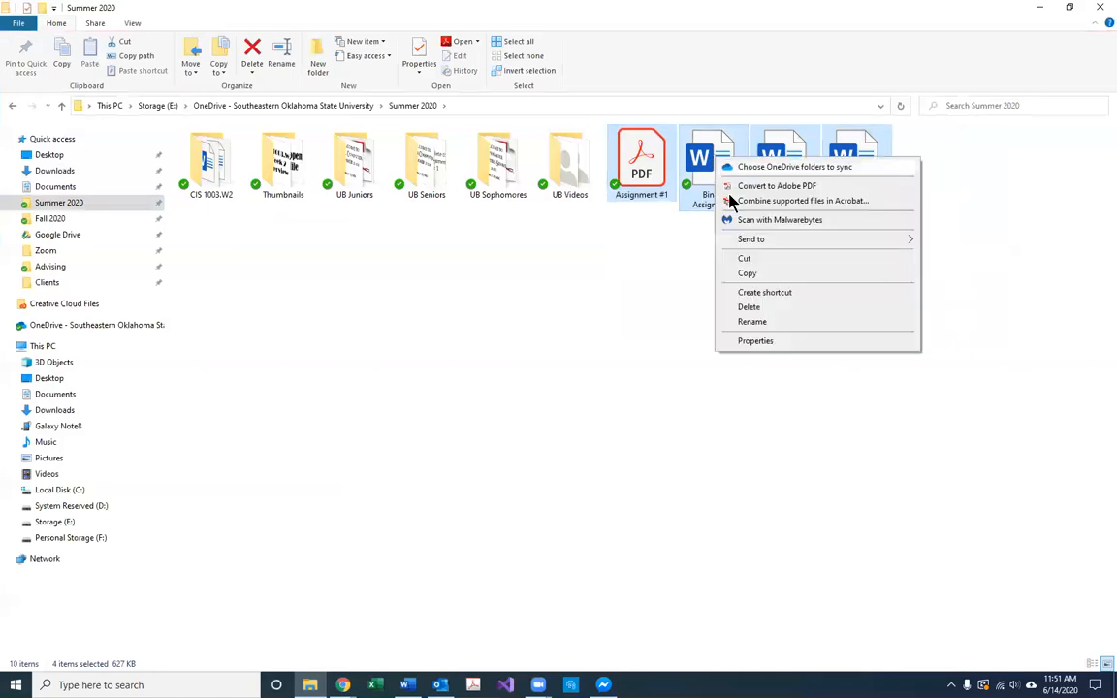
mouse_move(750, 242)
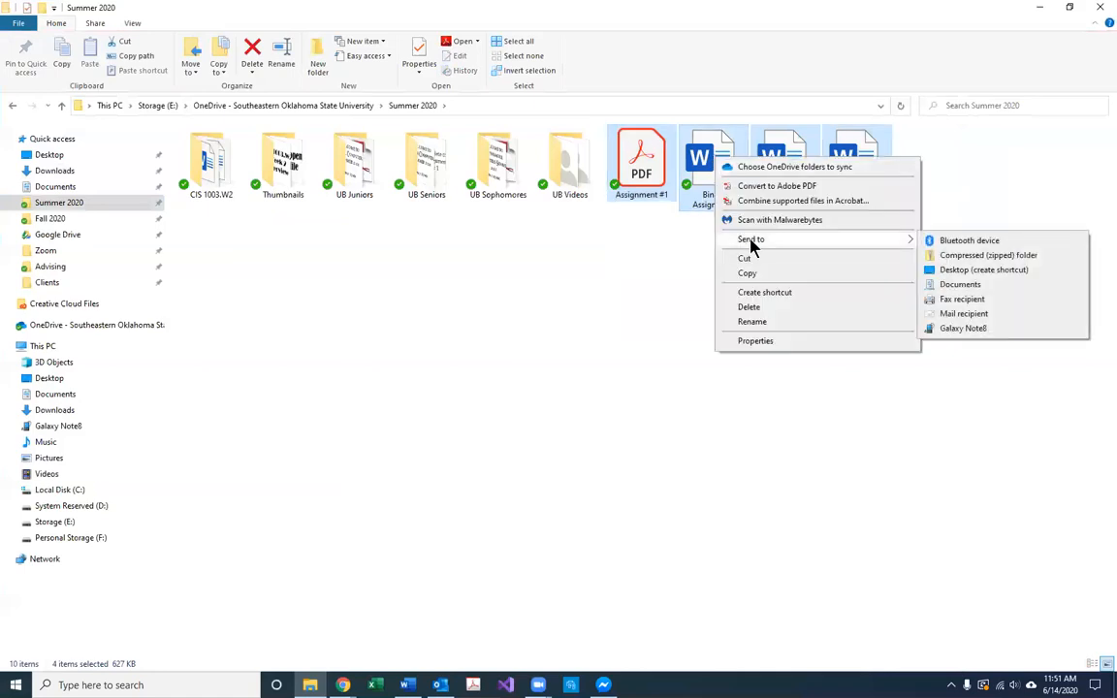
left_click(984, 256)
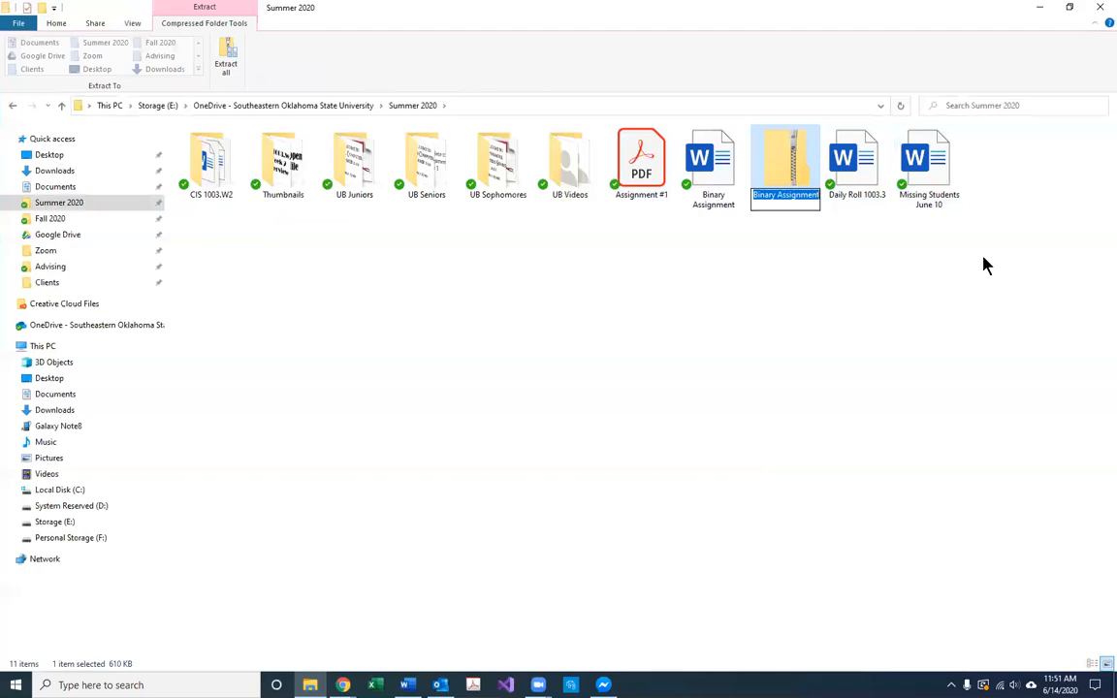
type("Compres")
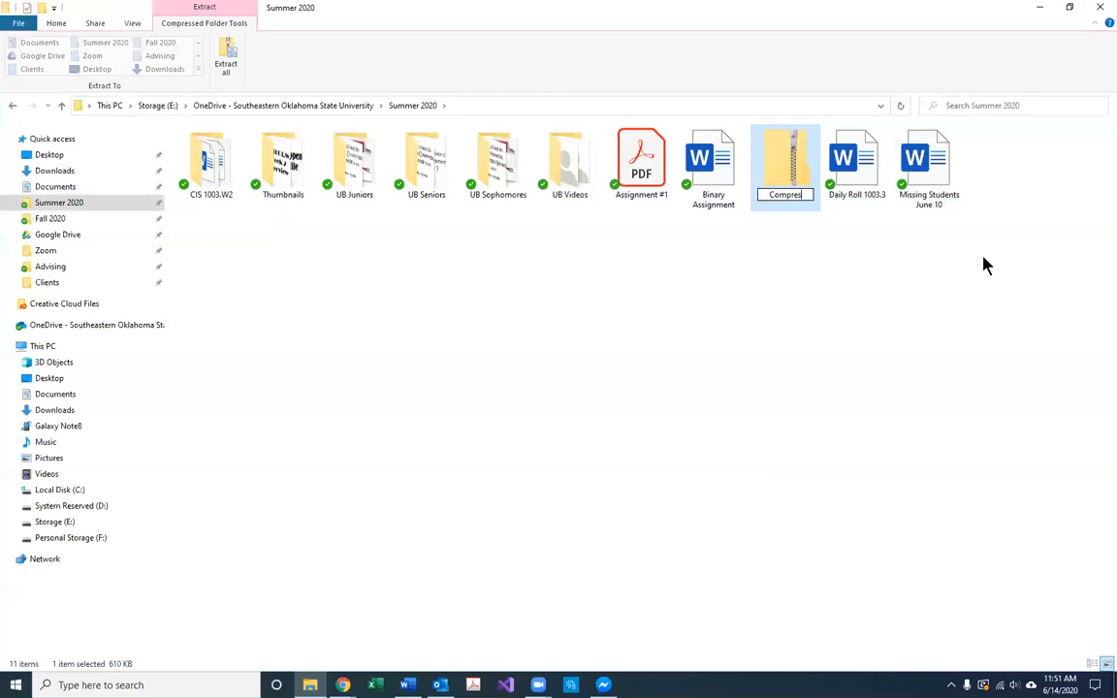
type("sed Files")
key("Return")
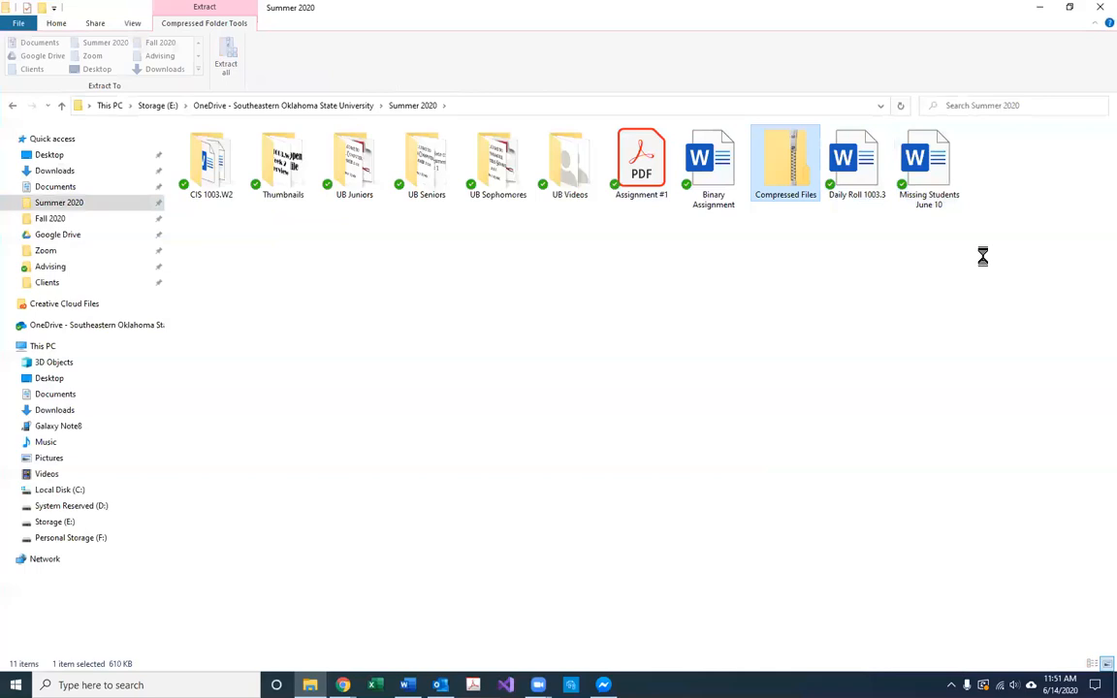
left_click(982, 267)
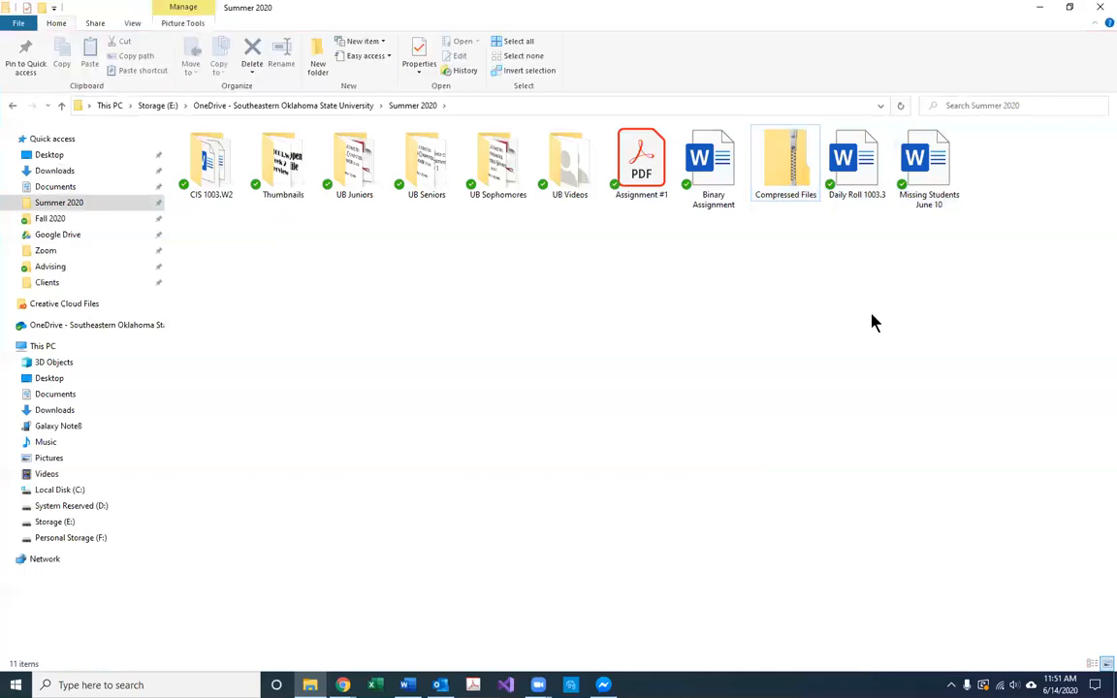
- Check the contents of the Compressed Files zipped folder and delete it from Summer 2020
double_click(782, 173)
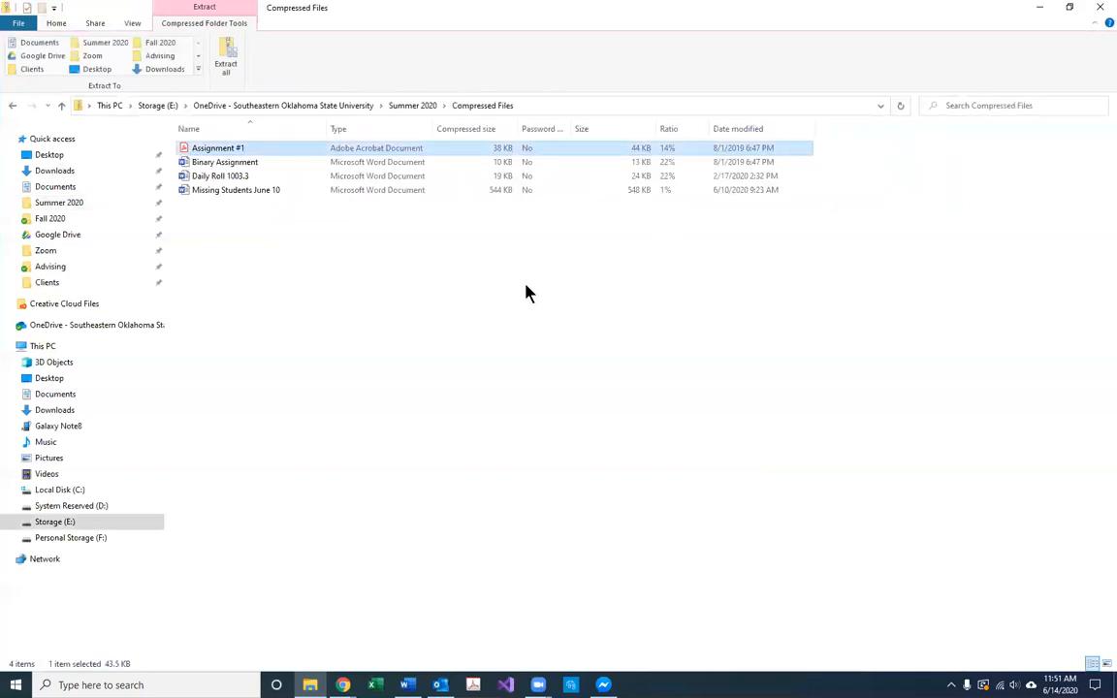
left_click(413, 106)
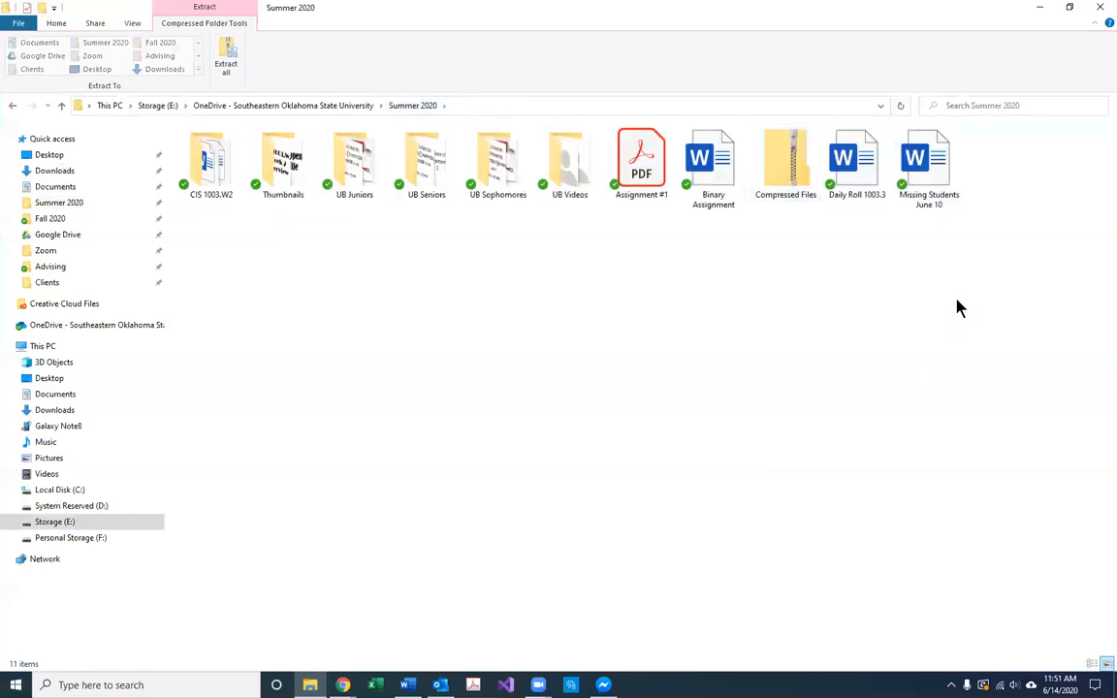
left_click(637, 162)
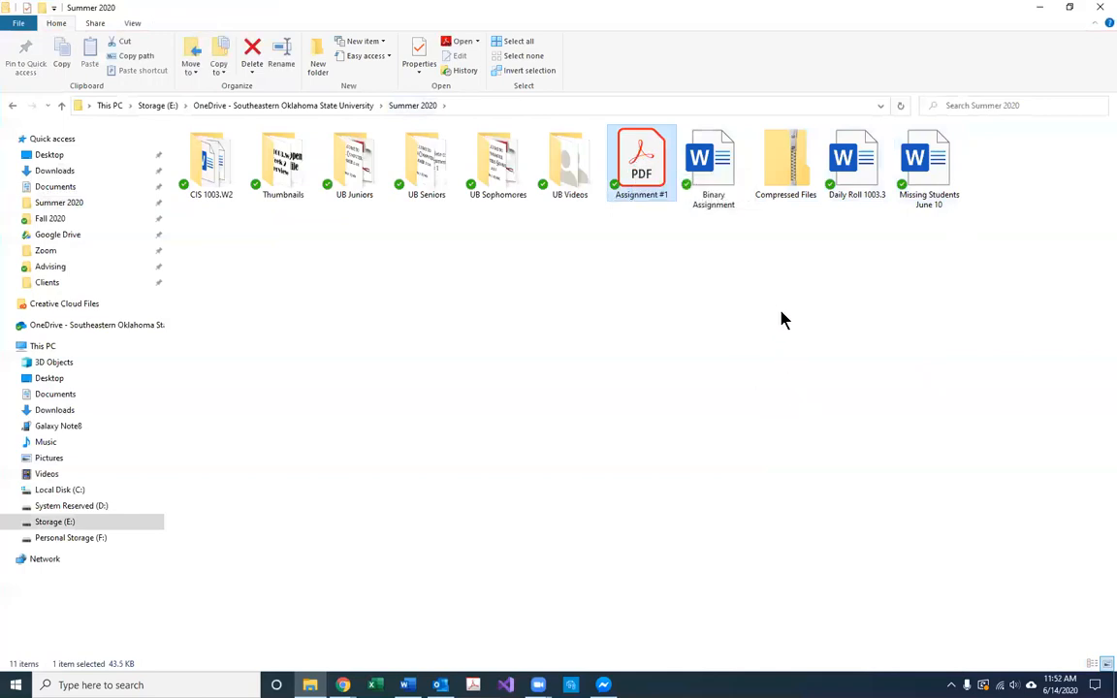
left_click(776, 162)
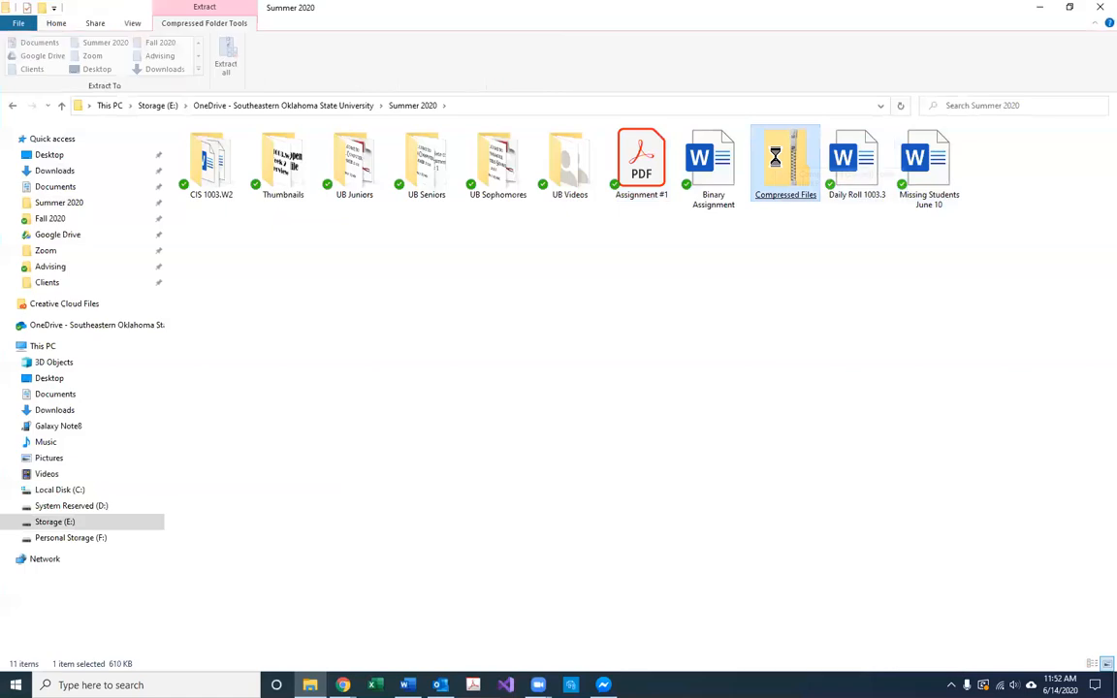
key("Delete")
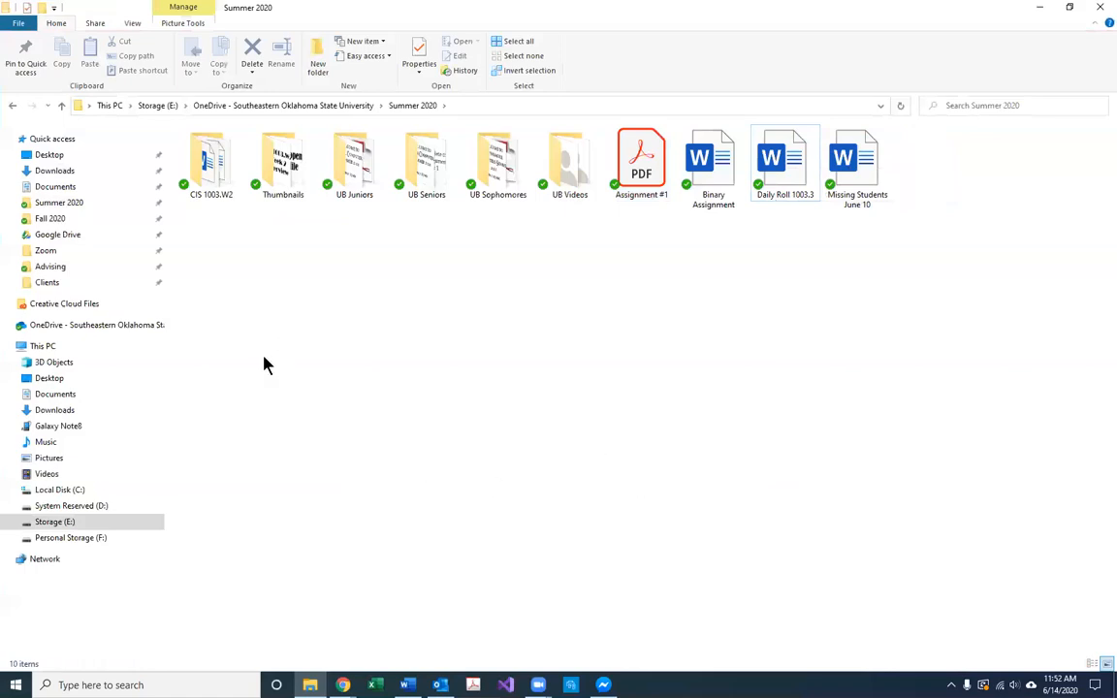
- Look inside the CIS 1003.W2 folder, return to Summer 2020 and check the folder's size in its properties
double_click(213, 178)
left_click(217, 176)
left_click(407, 107)
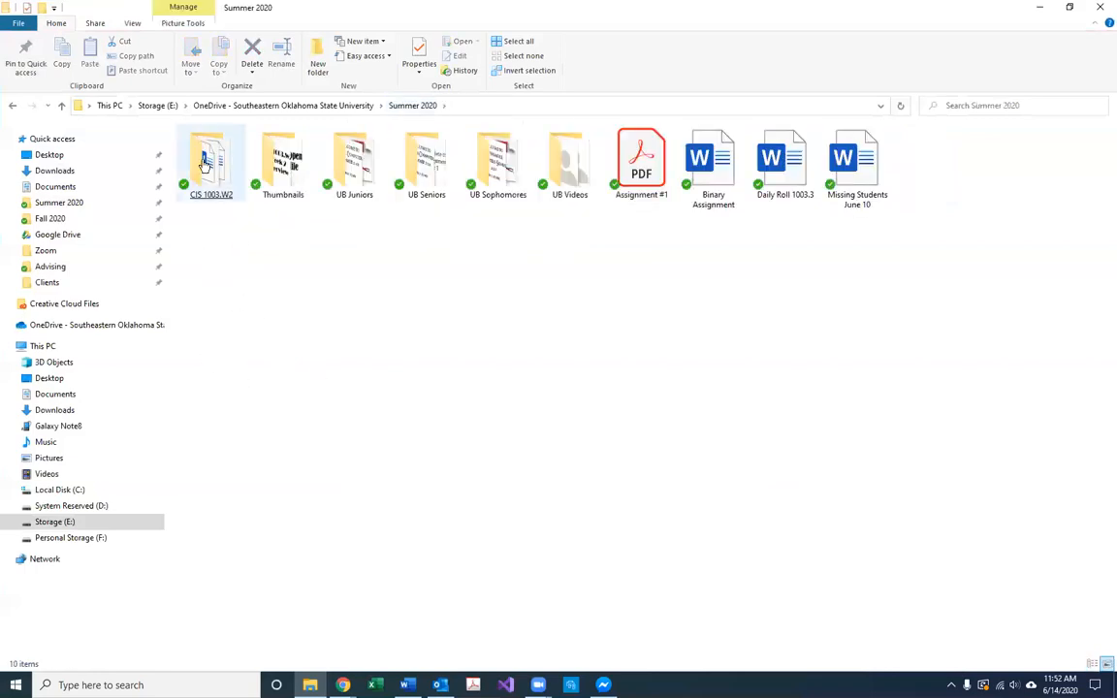
right_click(204, 165)
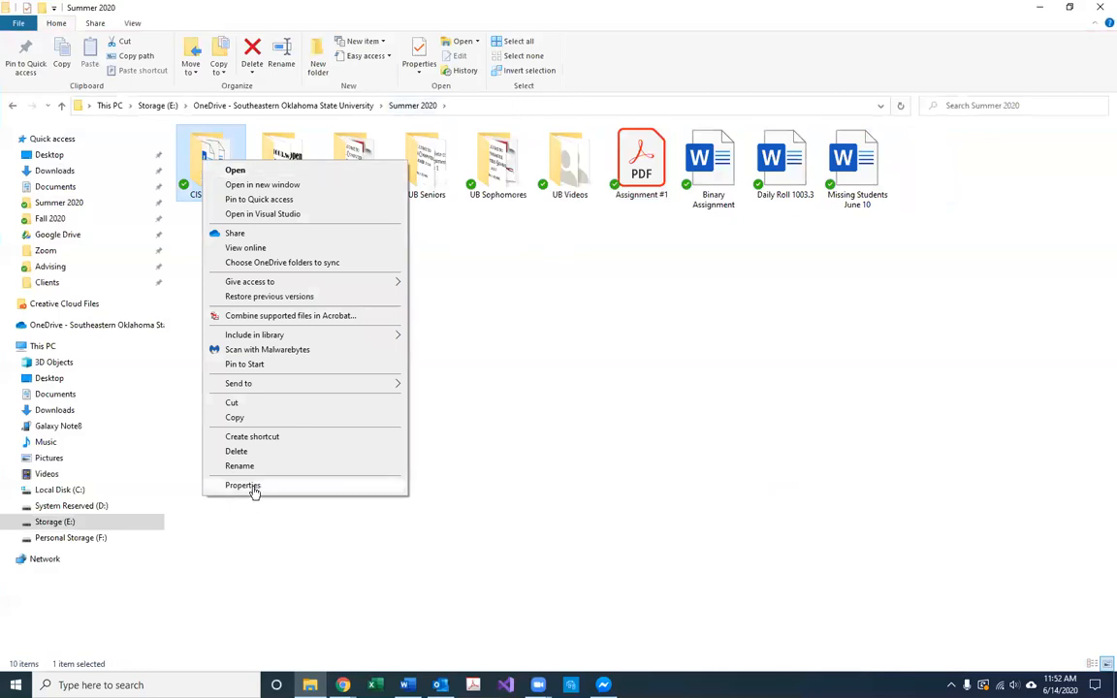
left_click(252, 486)
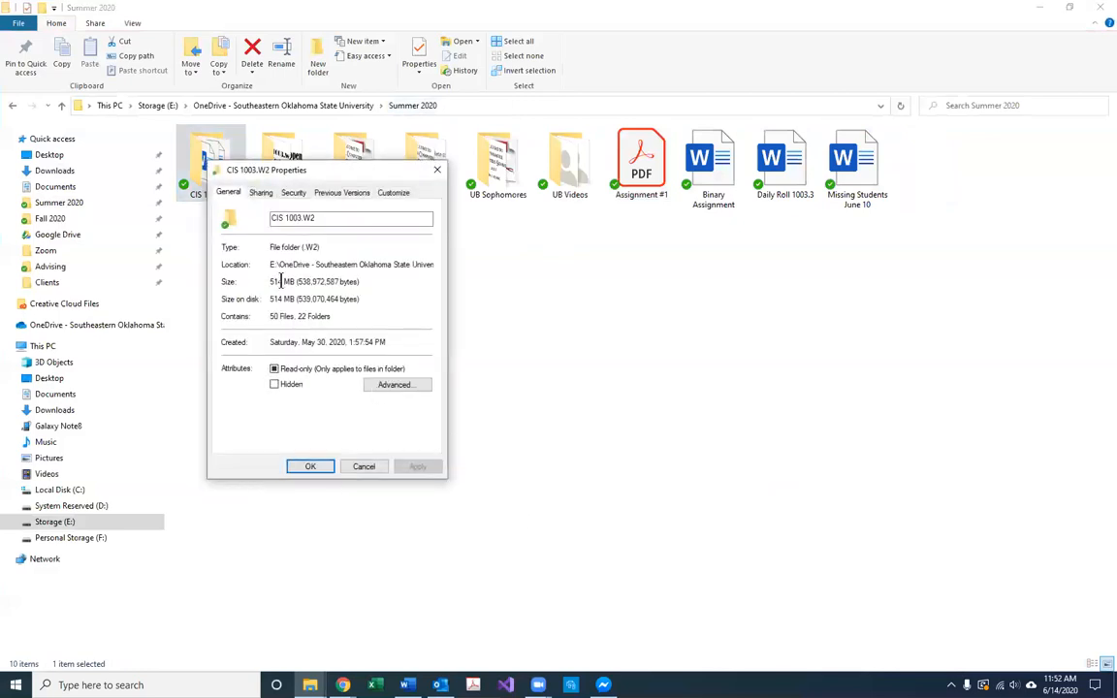
left_click(373, 467)
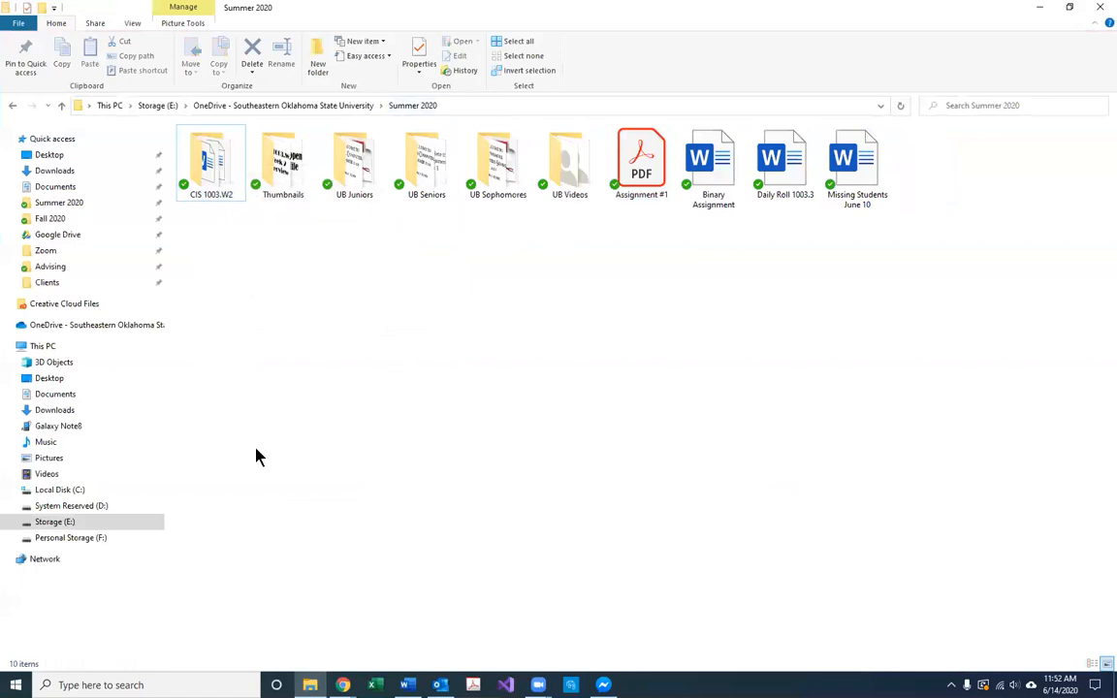
- Compress the whole CIS 1003.W2 folder into a zipped folder, keeping the default name
right_click(214, 166)
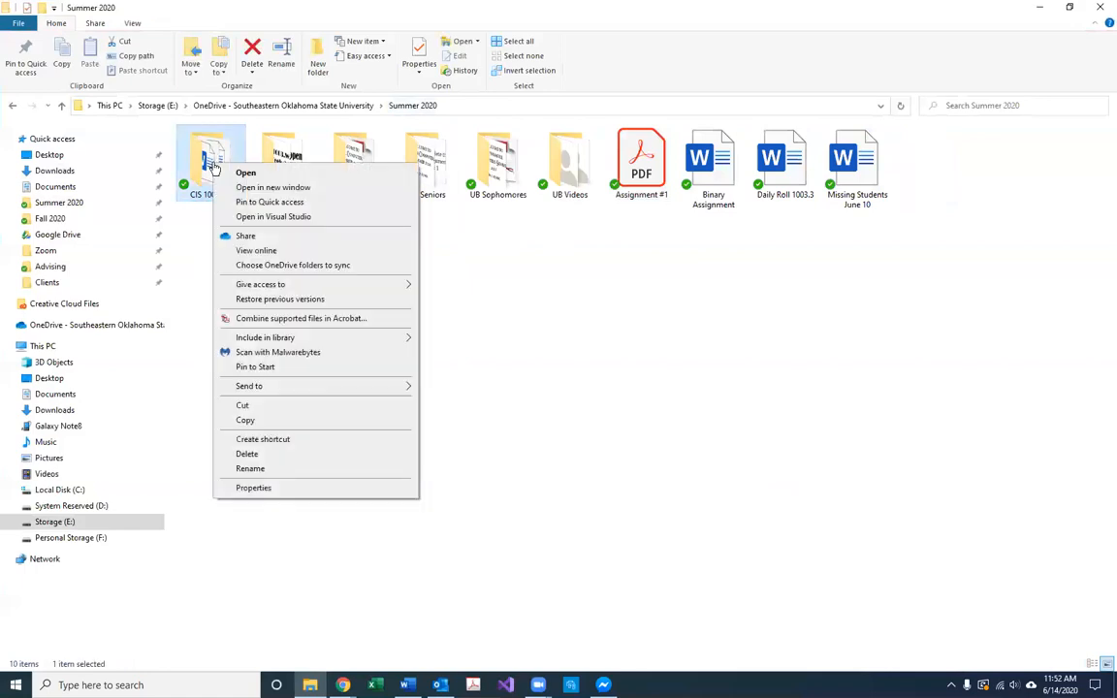
mouse_move(304, 392)
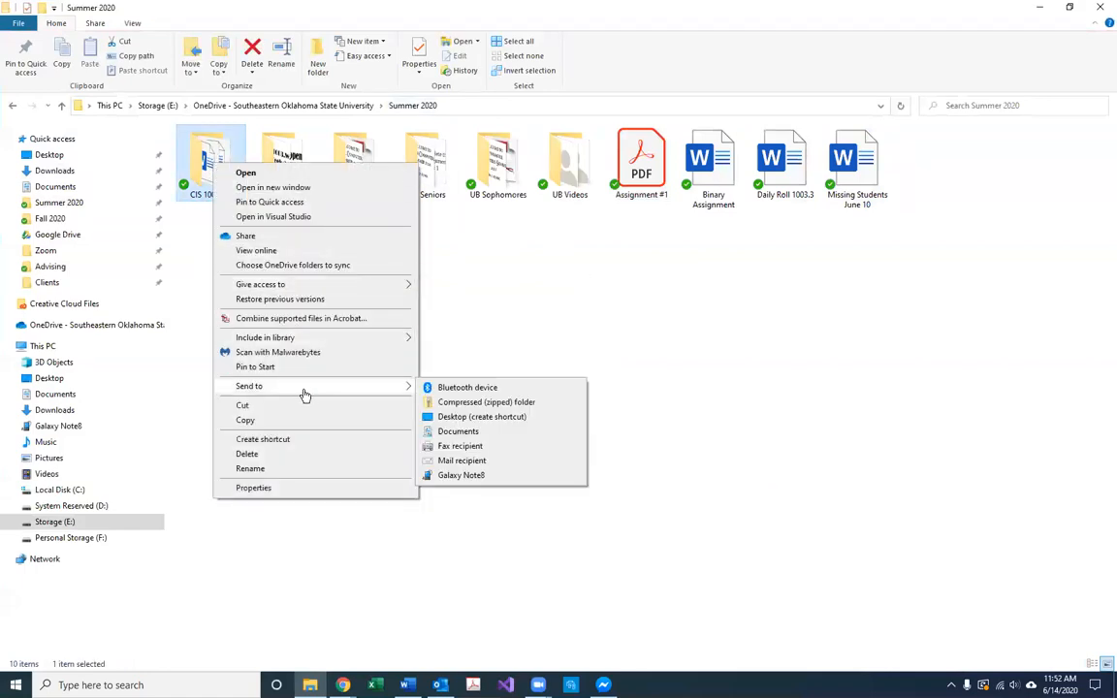
left_click(491, 404)
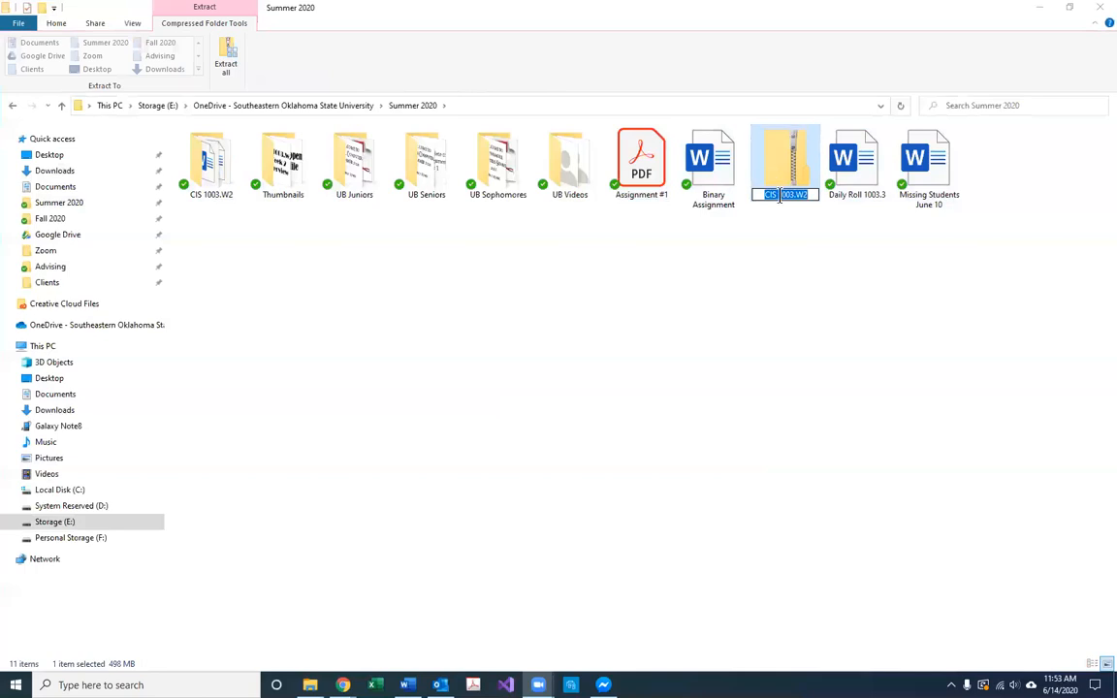
left_click(801, 276)
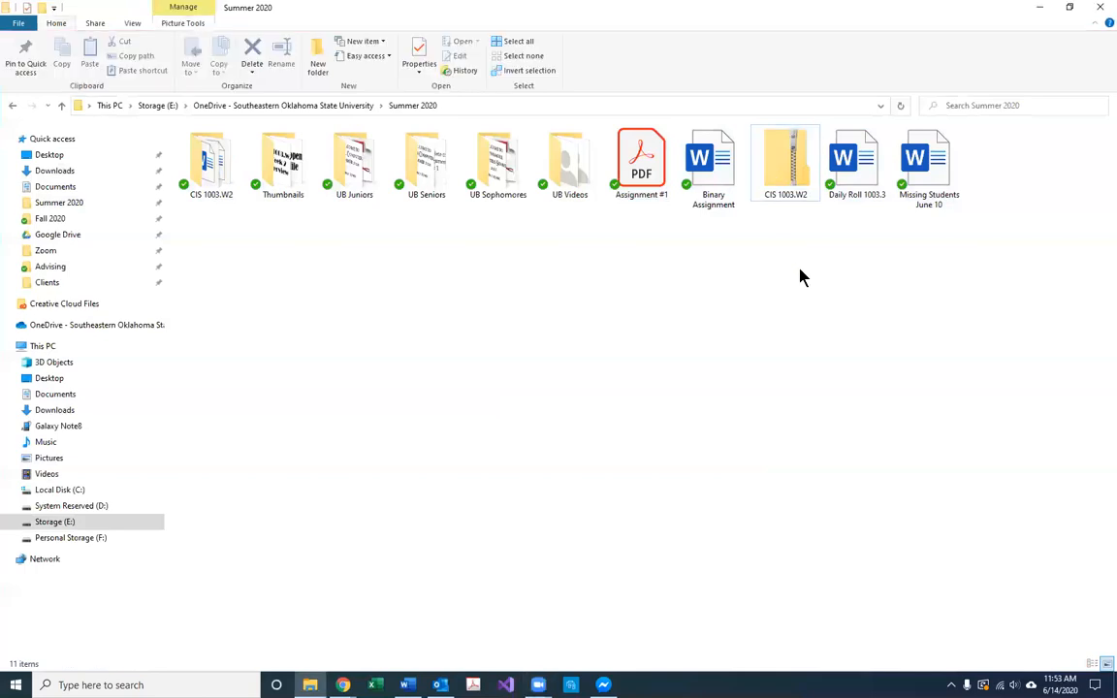
- Compare the size of the original CIS 1003.W2 folder with that of its zipped copy in their properties
right_click(198, 163)
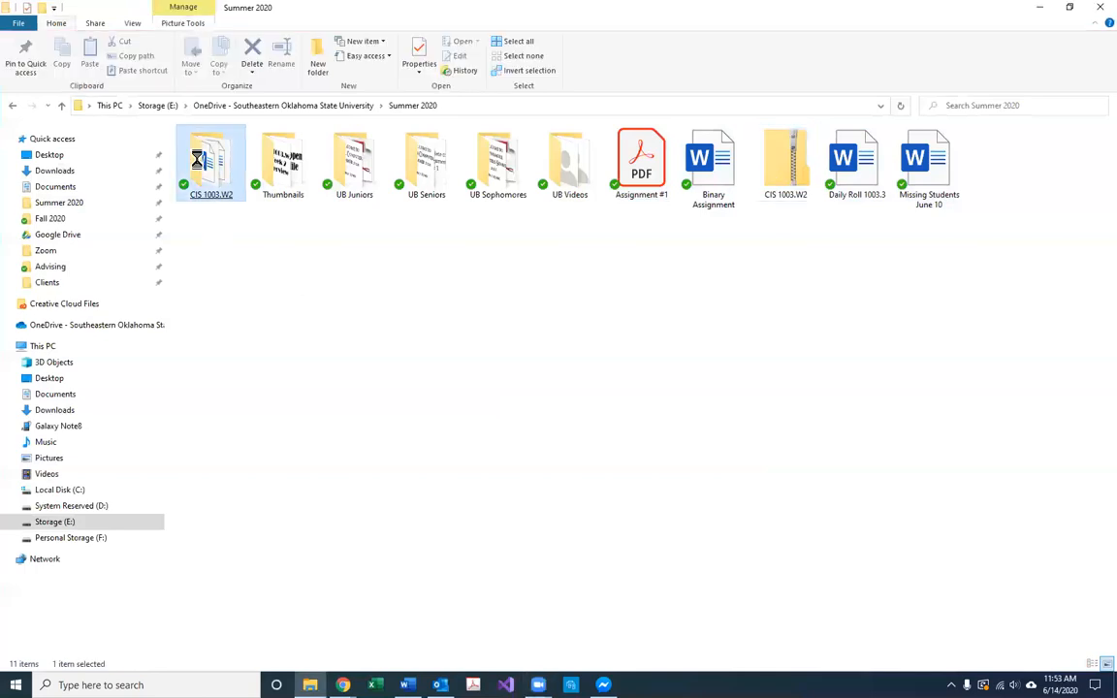
left_click(275, 487)
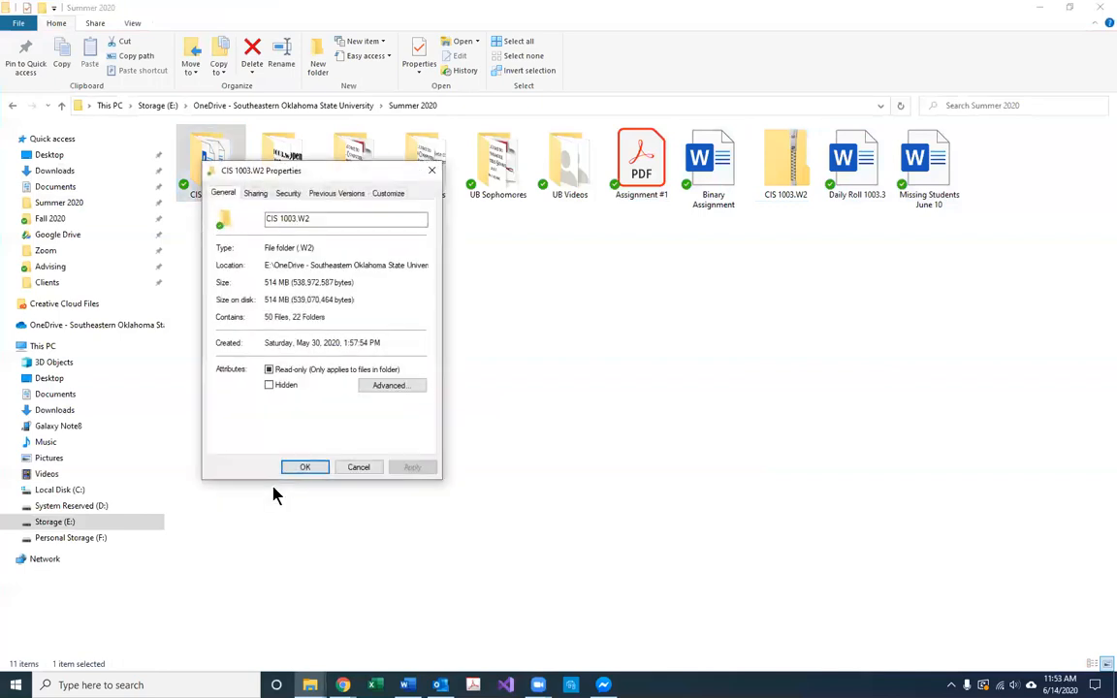
left_click(355, 469)
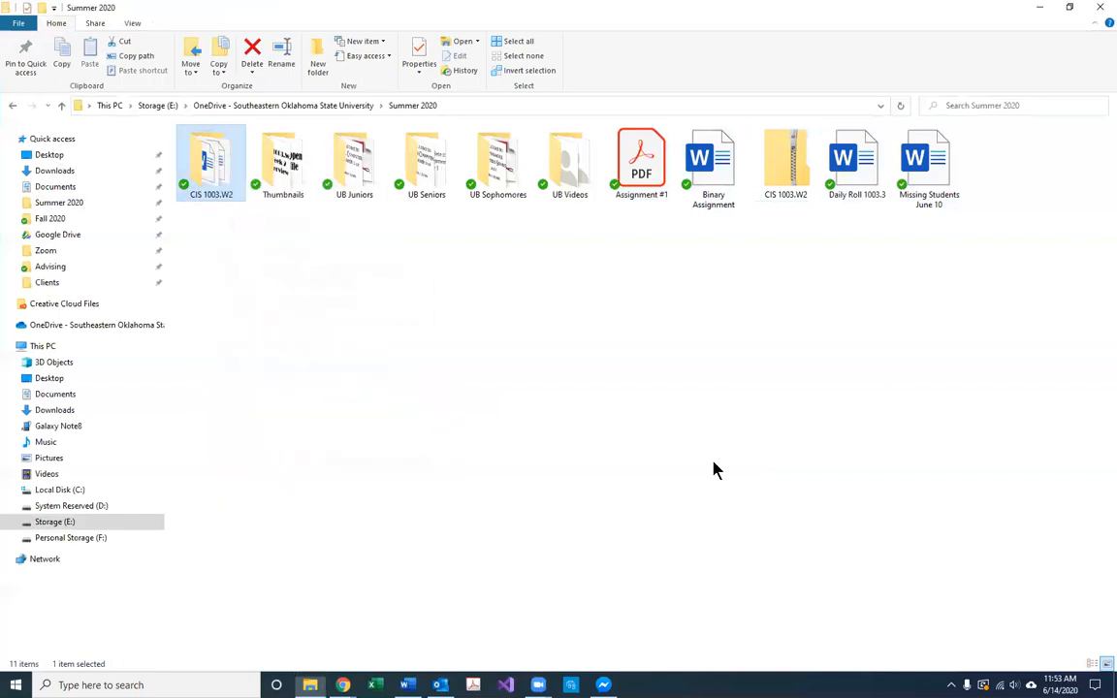
right_click(786, 152)
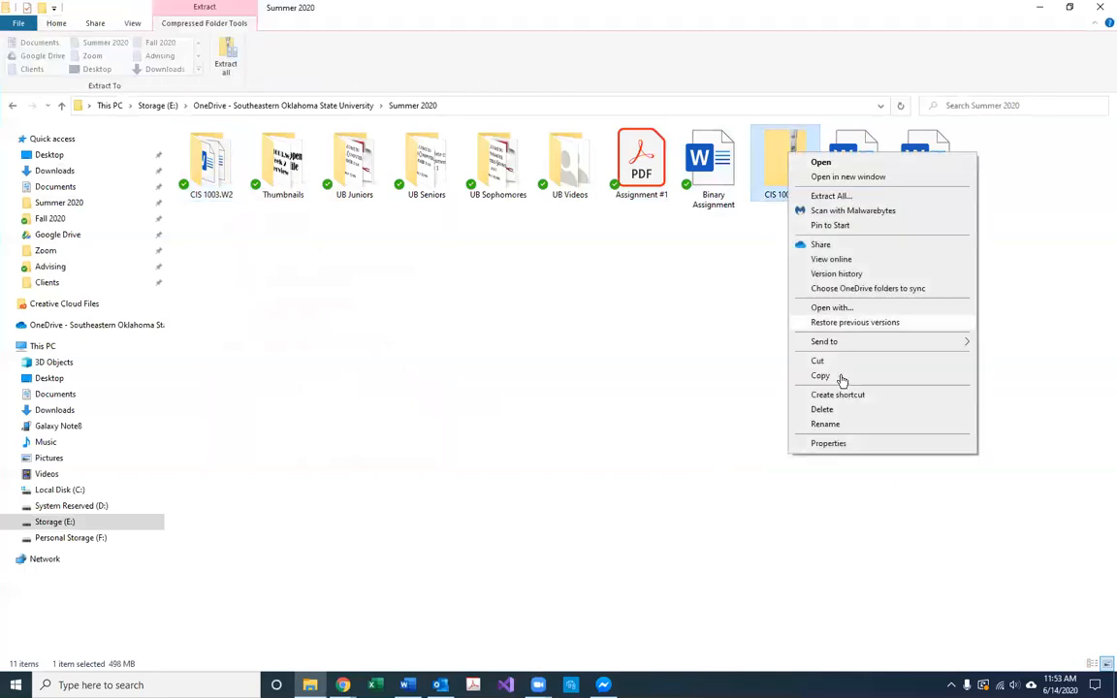
left_click(840, 444)
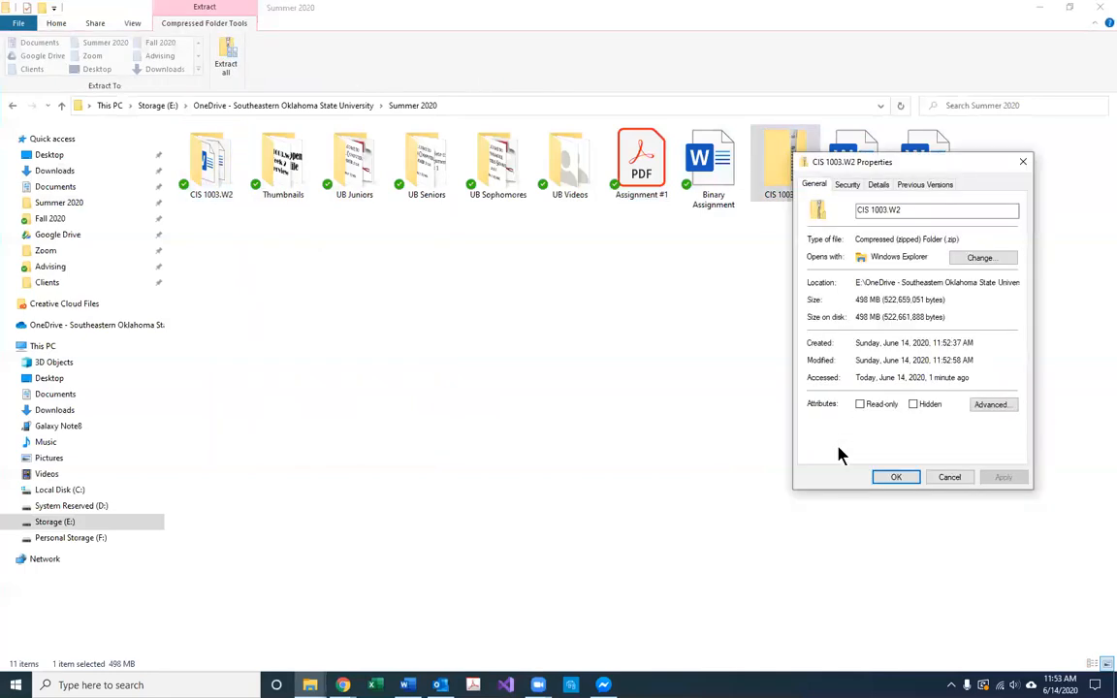
left_click_drag(856, 300, 880, 301)
left_click(948, 480)
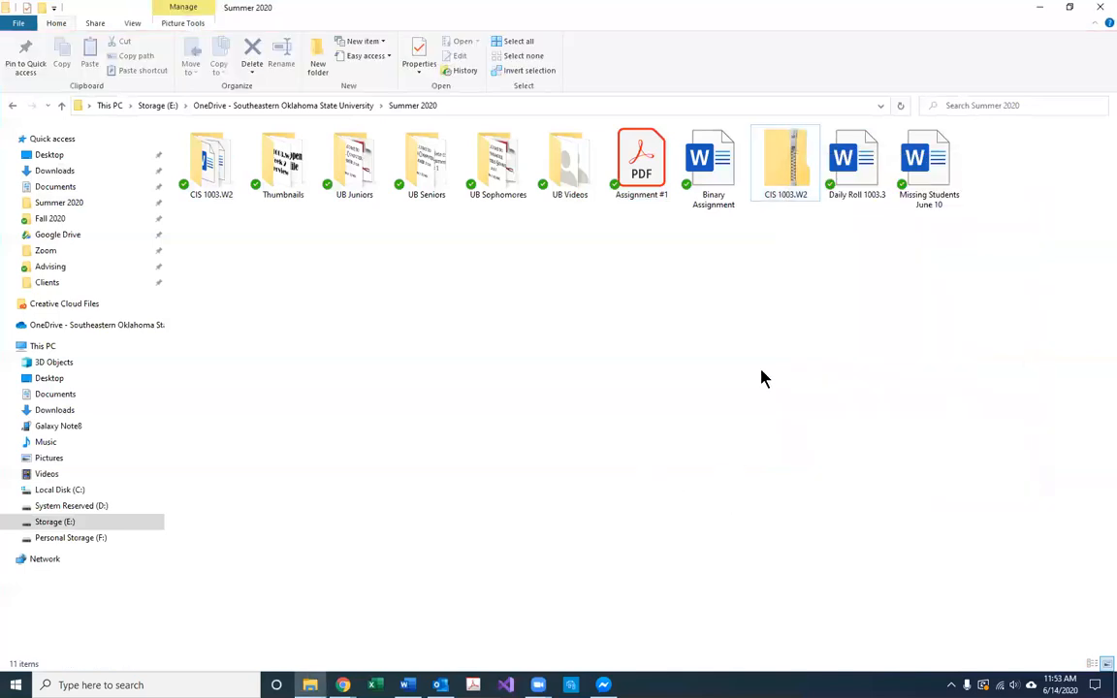
- Delete the zipped CIS 1003.W2 copy from Summer 2020, keeping the original folder
left_click(782, 157)
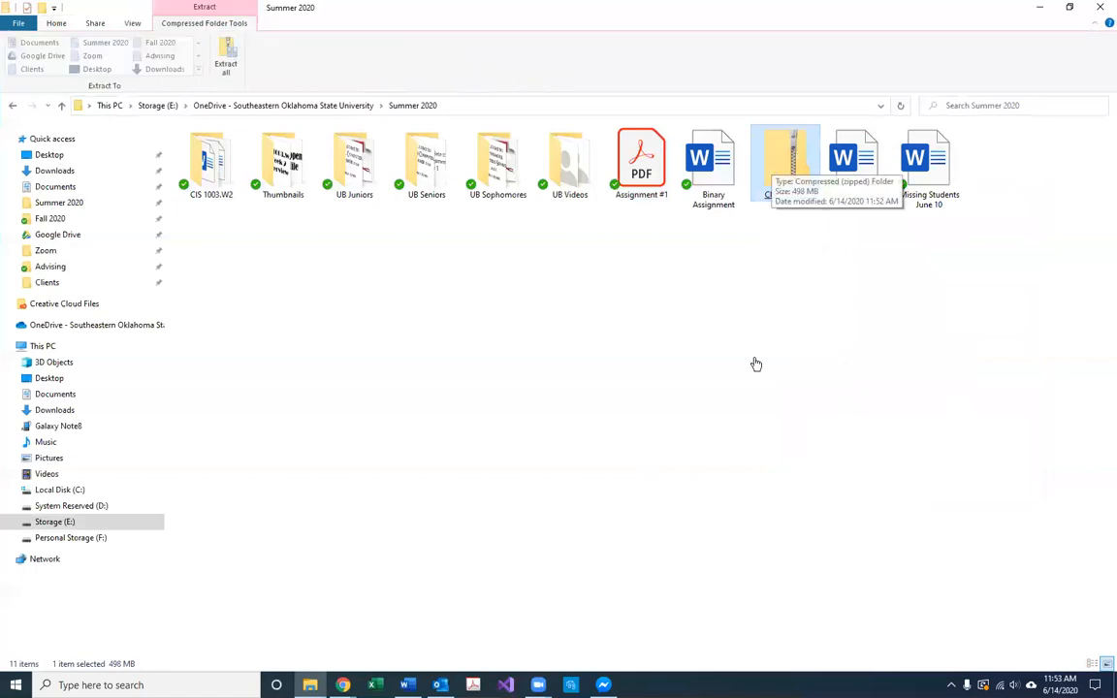
key("Delete")
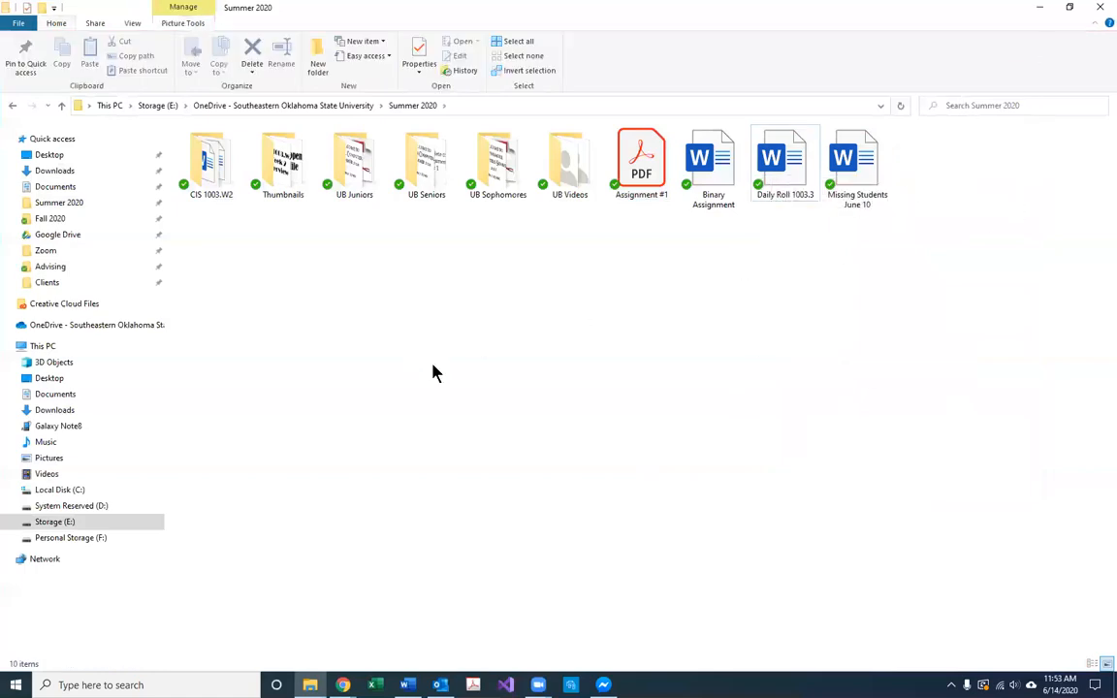
right_click(493, 182)
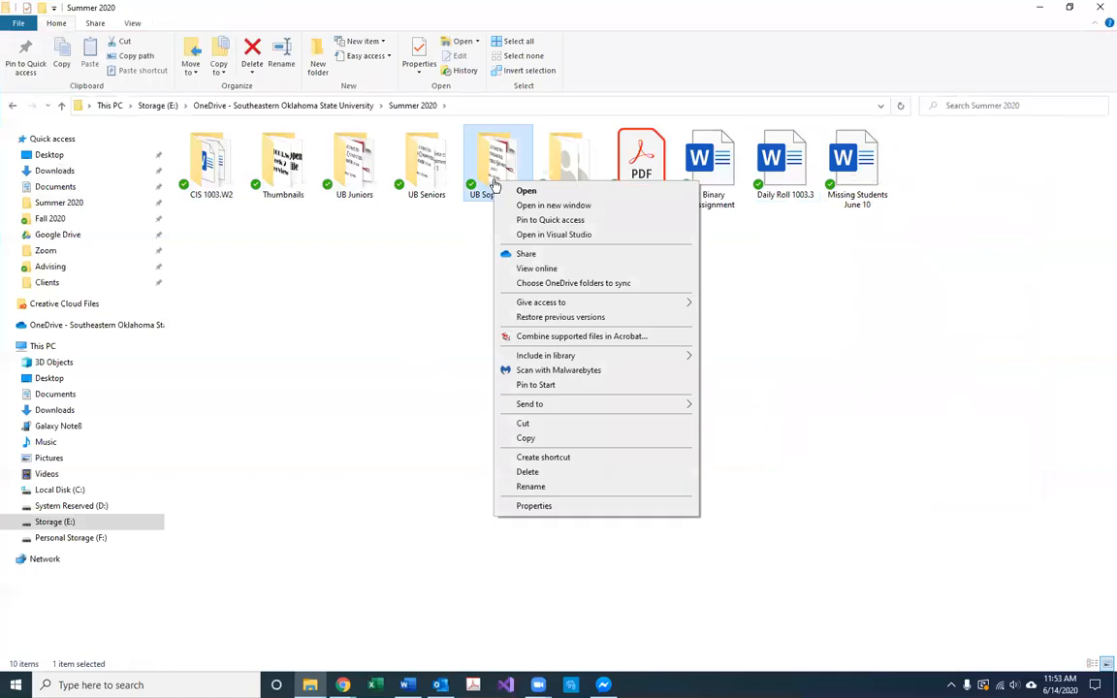
left_click(702, 337)
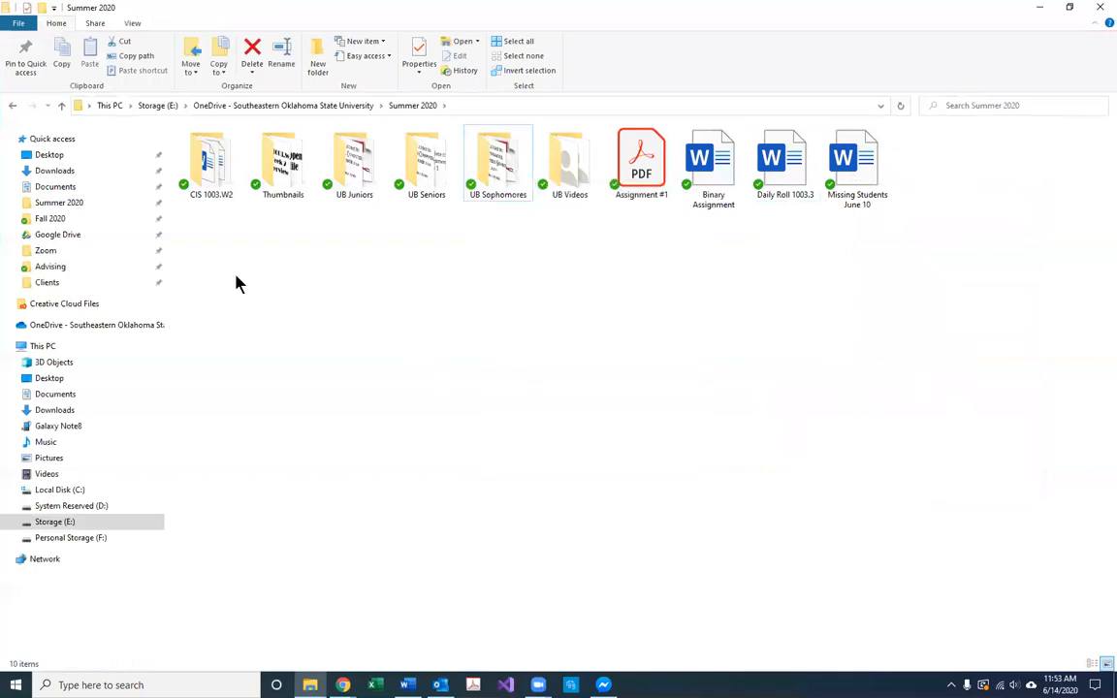
- Return to Downloads and look at the commands available for the zipped PowerPoint Data Files, without extracting them
left_click(55, 171)
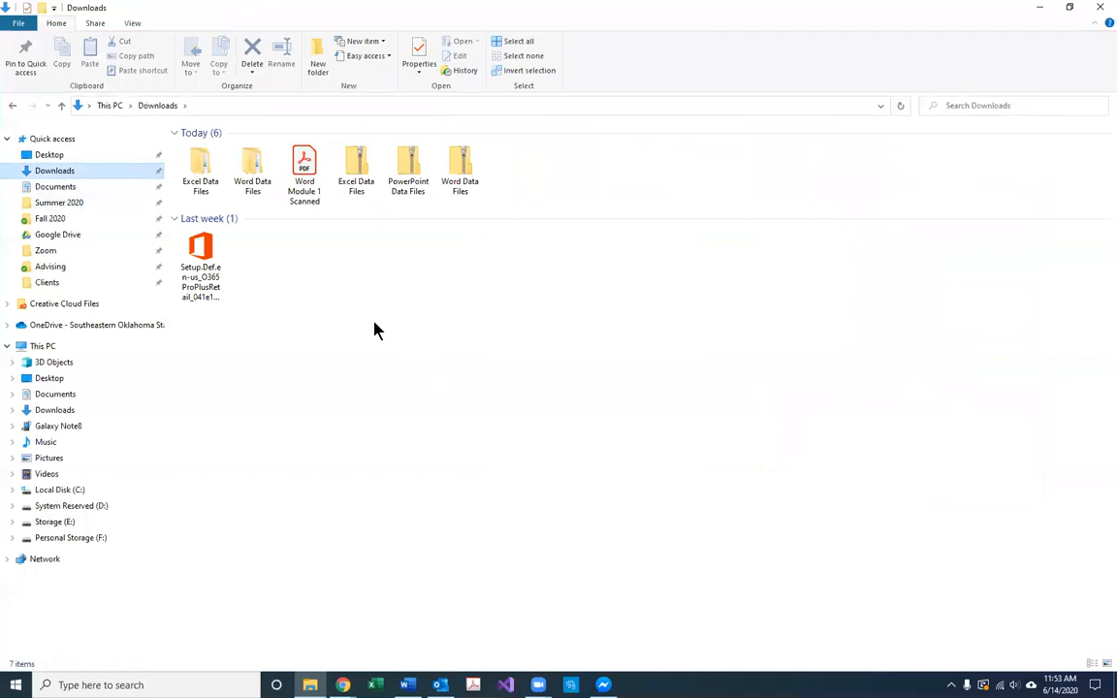
right_click(405, 161)
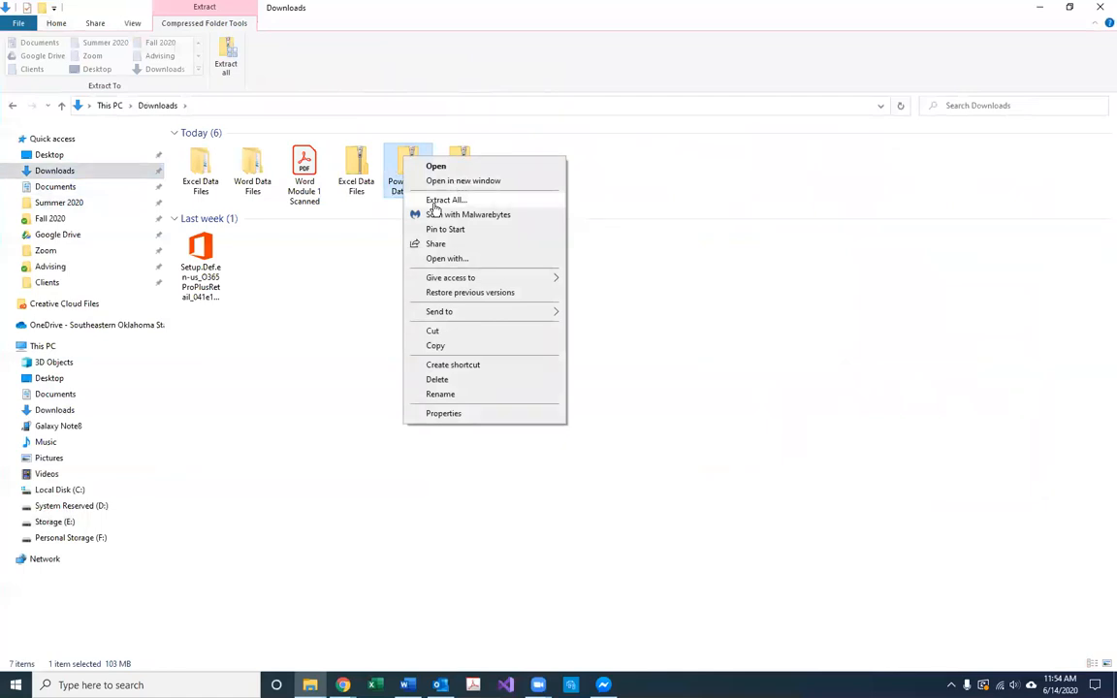
left_click(754, 368)
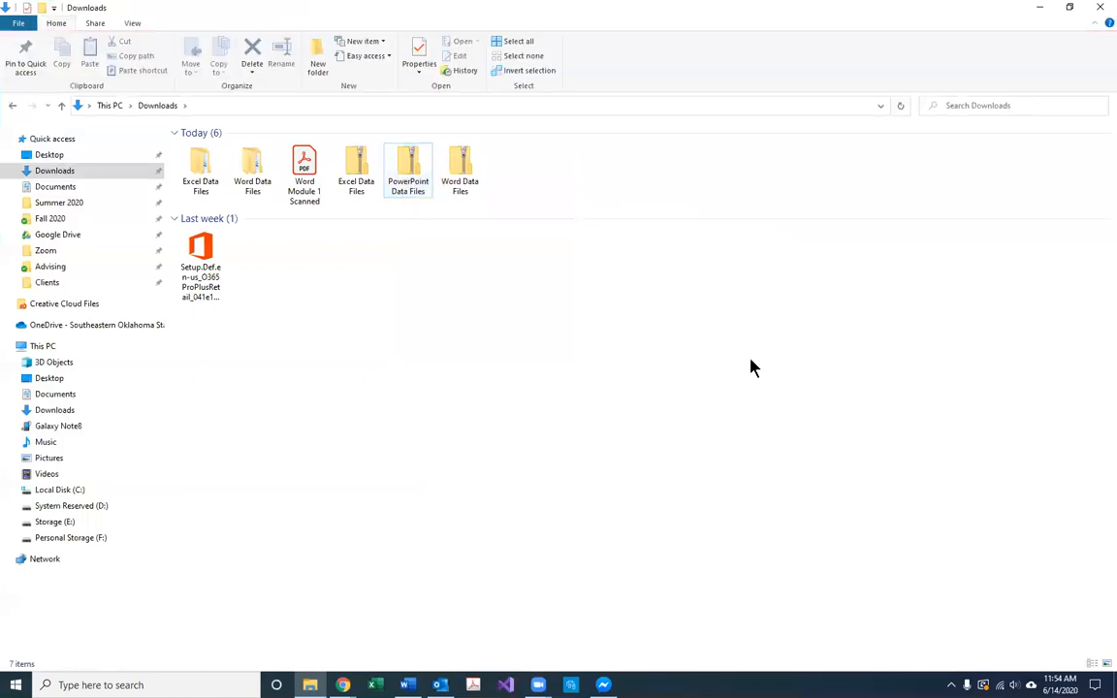
- Close the Downloads window, switch to Chrome and search the web for 7zip in a new tab
left_click(1101, 12)
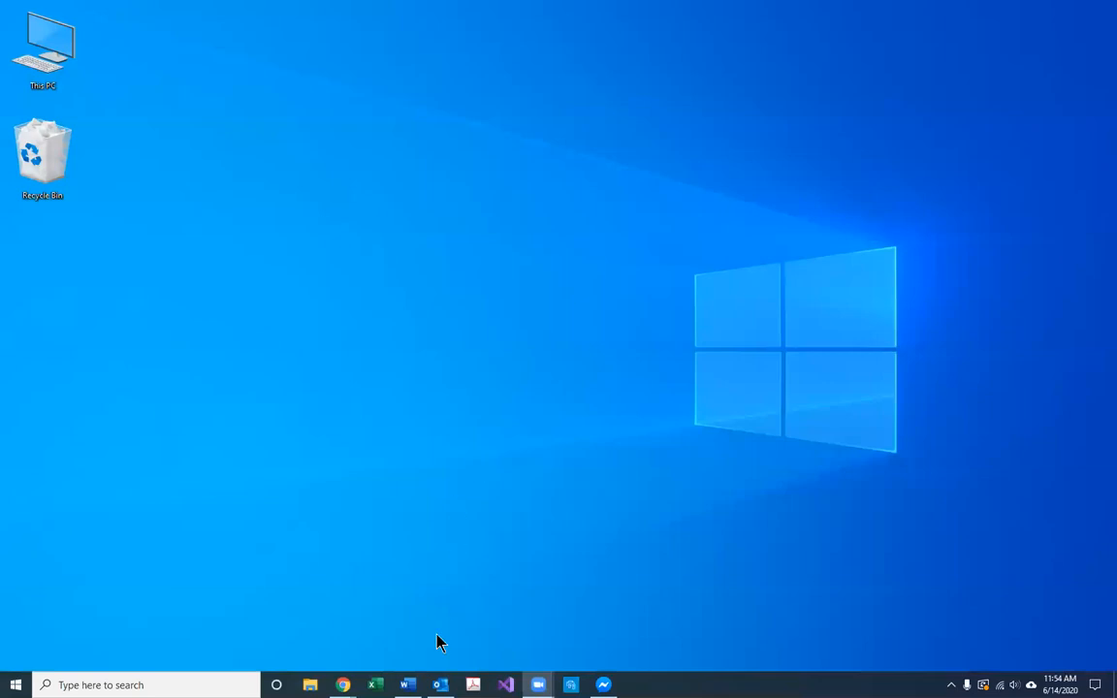
left_click(342, 684)
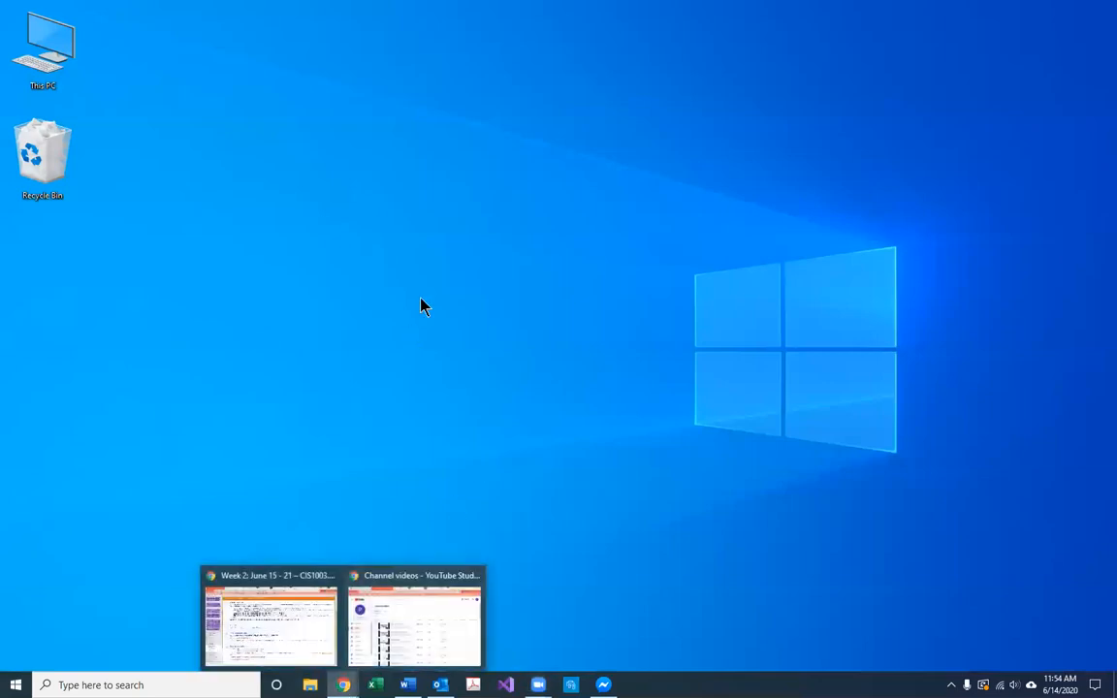
left_click(276, 625)
left_click(165, 11)
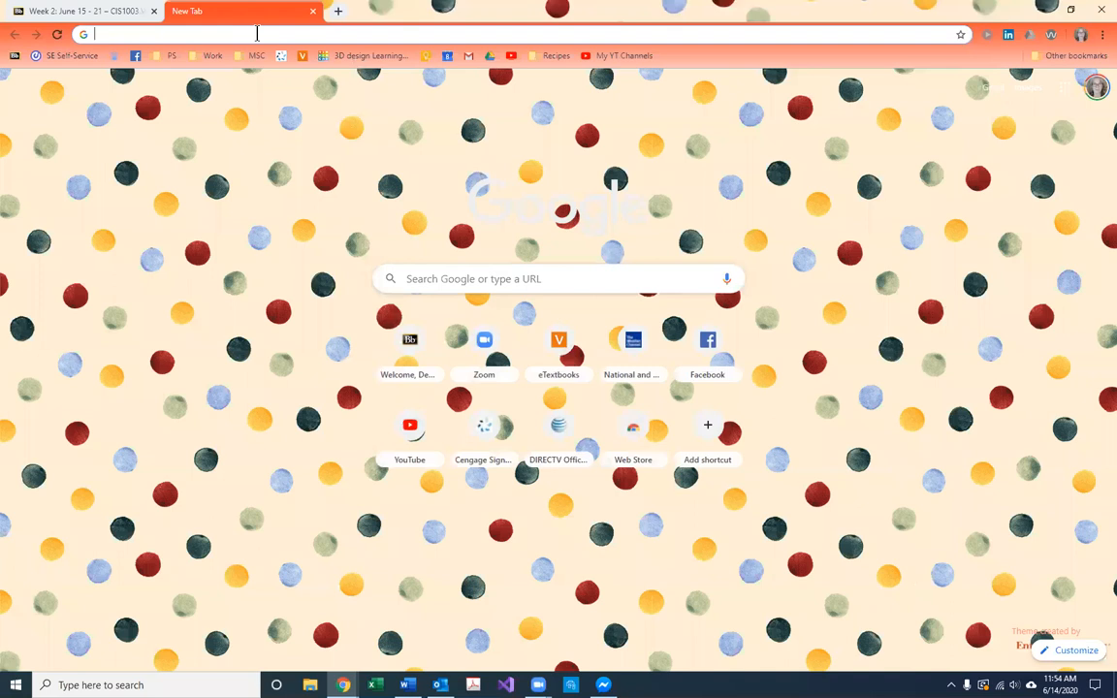
type("7zip")
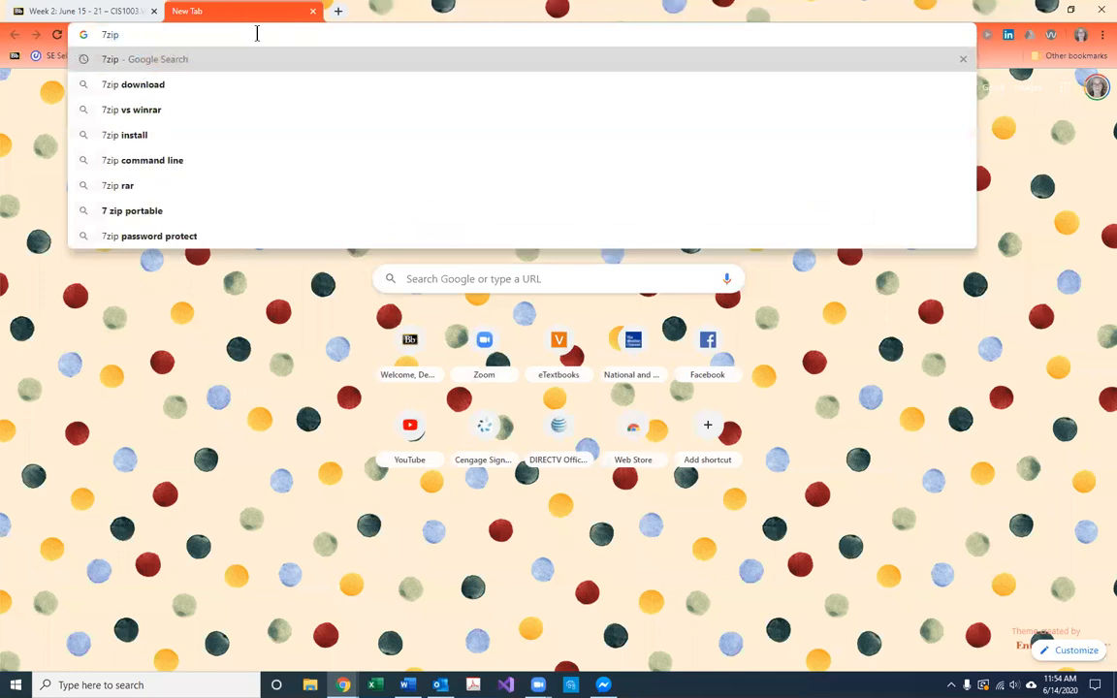
key("Return")
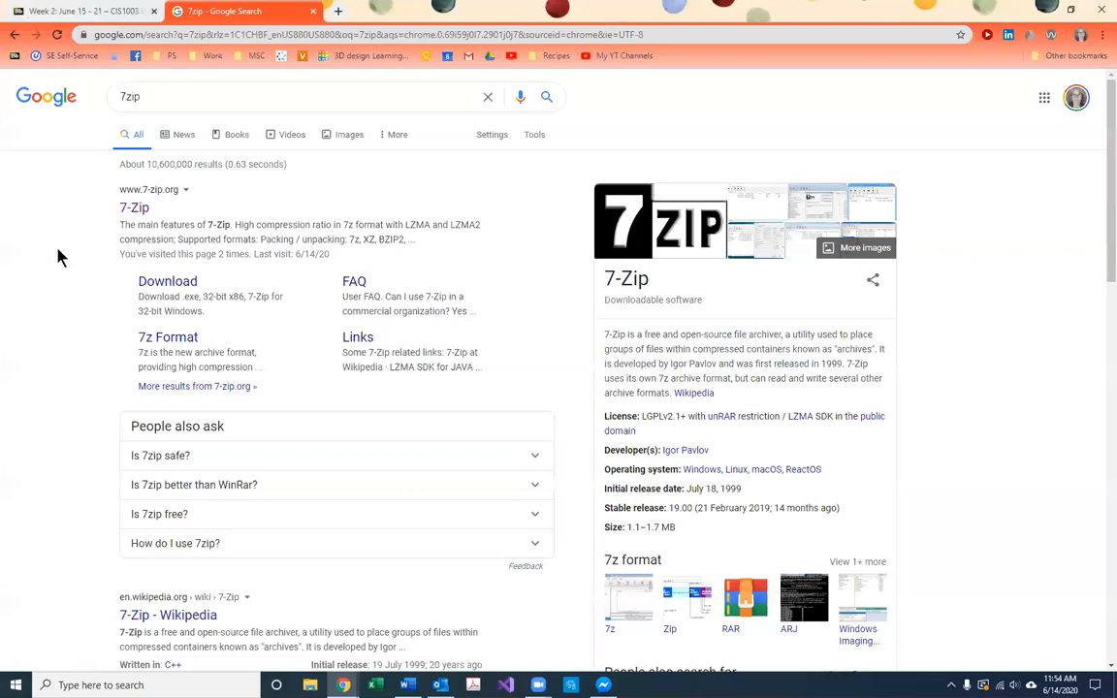
- Open the 7-Zip website from the results and download the 32-bit x86 installer of version 19.00, keeping 7z1900.exe
left_click(136, 209)
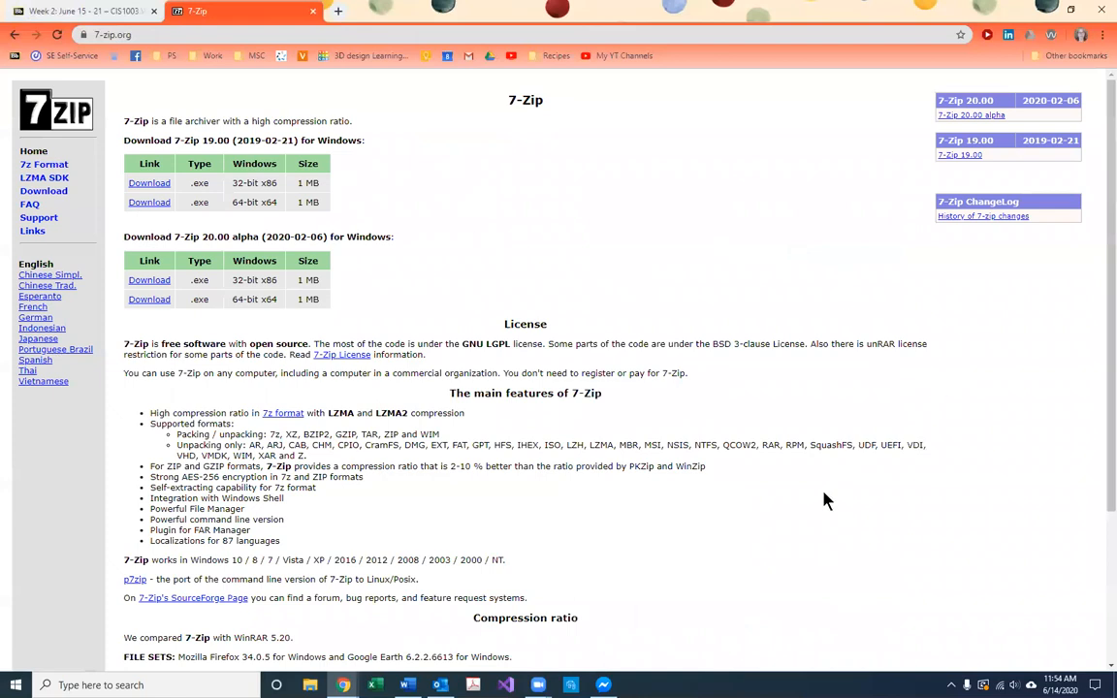
scroll(824, 500, "down", 3)
scroll(825, 500, "up", 3)
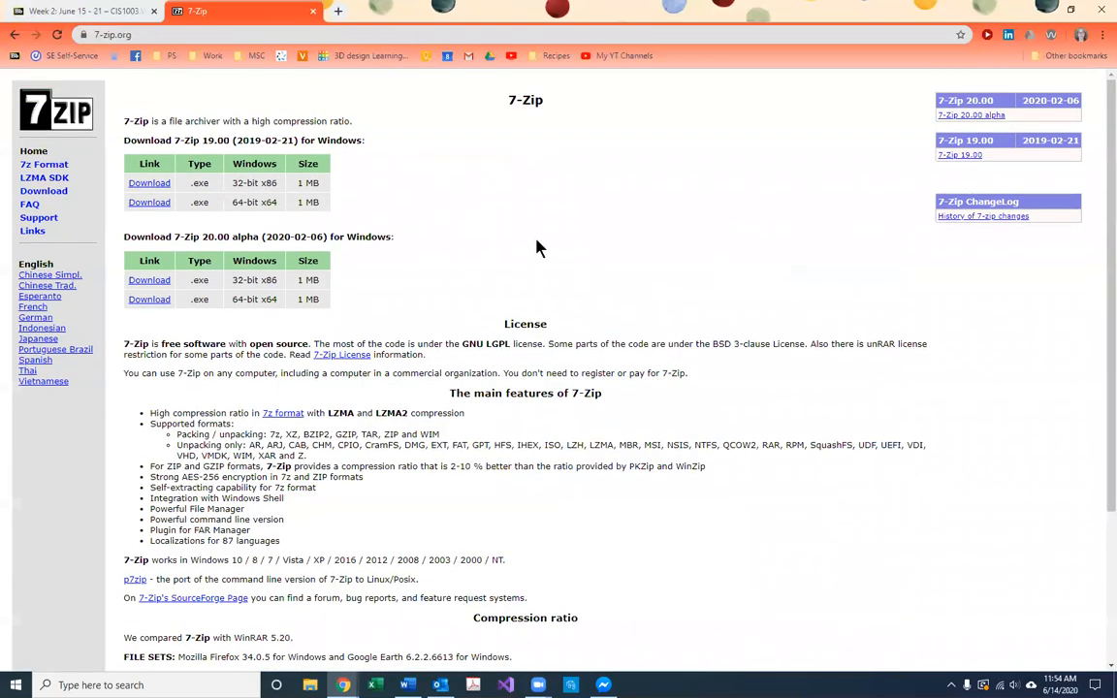
left_click(151, 188)
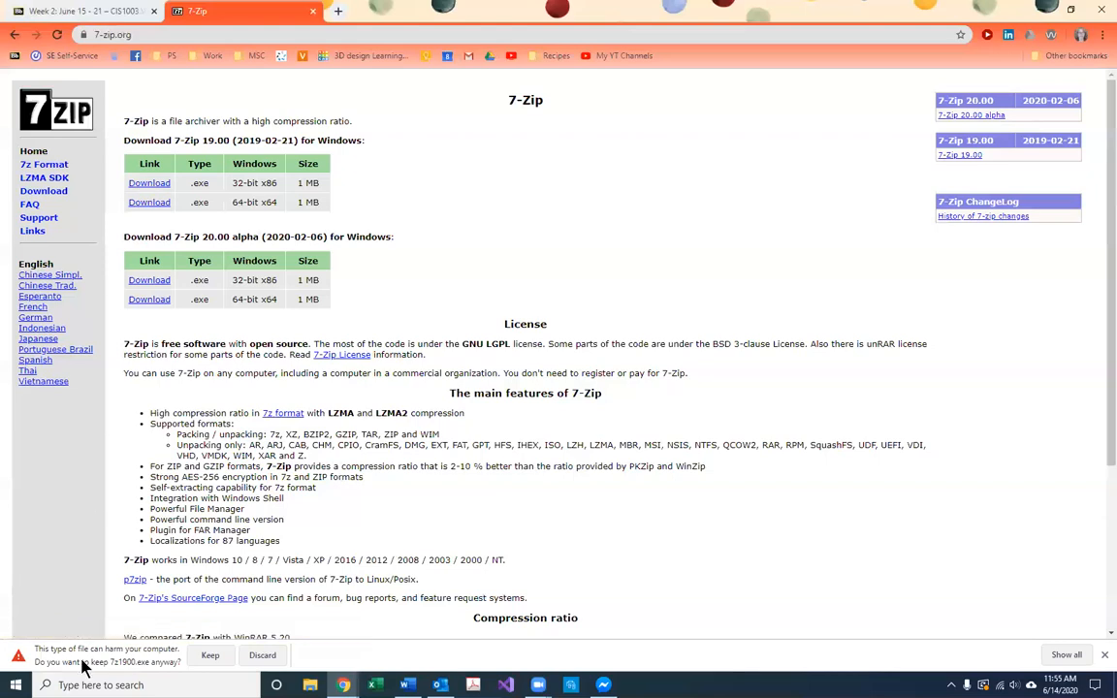
left_click(212, 656)
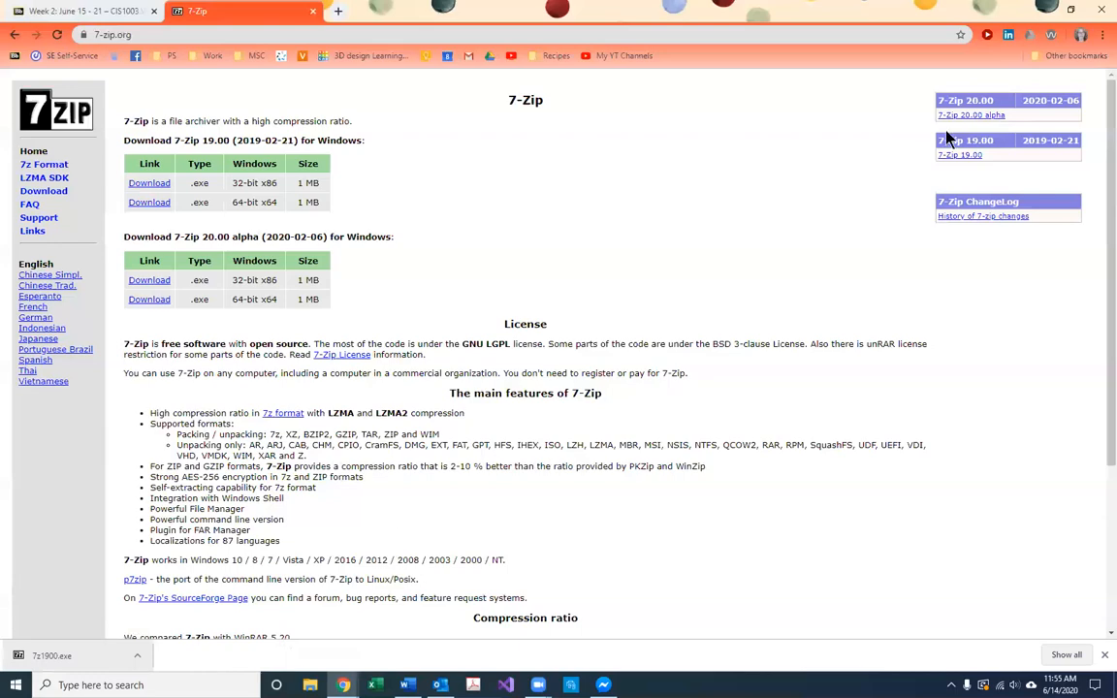
- Switch to File Explorer, open the Downloads folder and select the 7z1900 installer
left_click(344, 681)
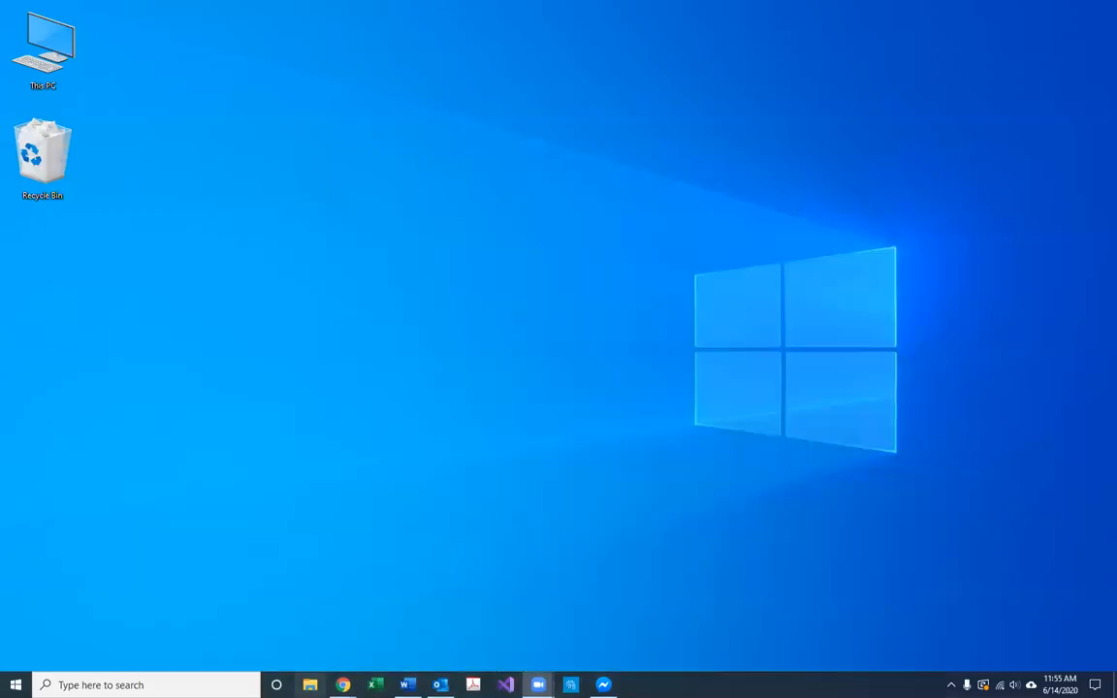
left_click(311, 685)
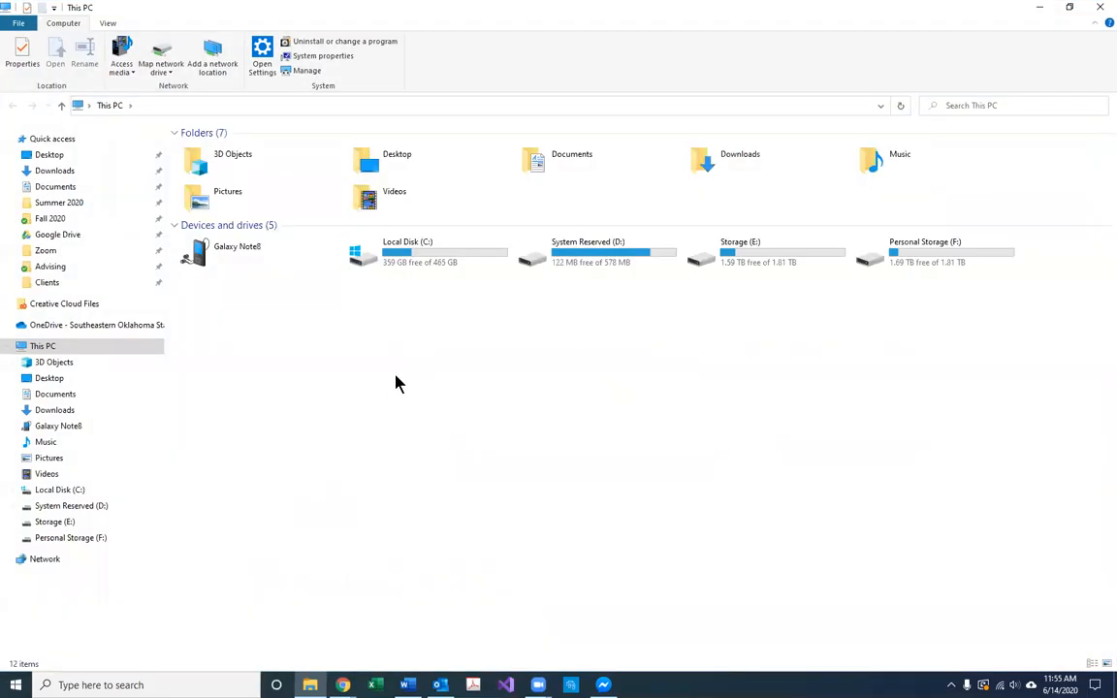
left_click(58, 170)
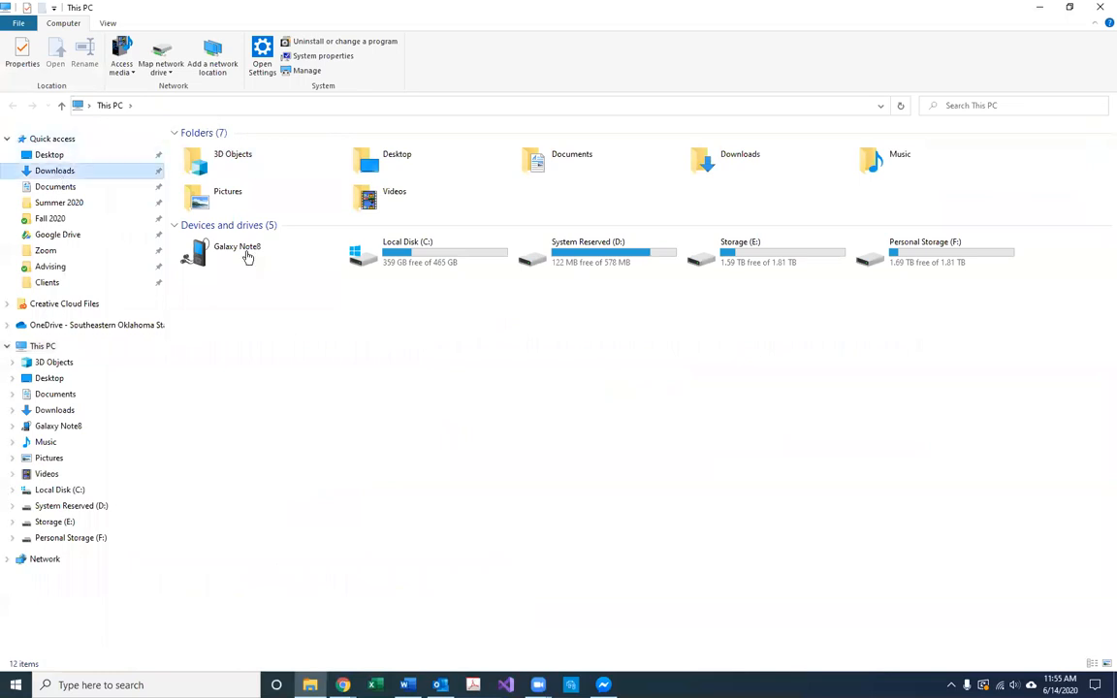
left_click(583, 461)
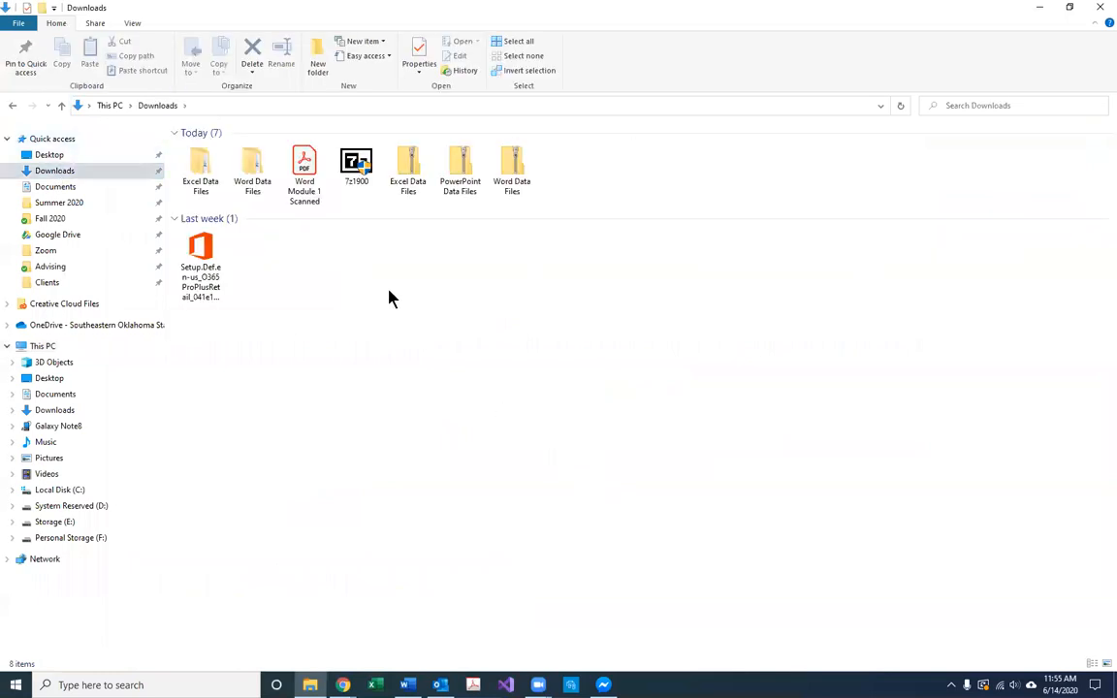
left_click(357, 174)
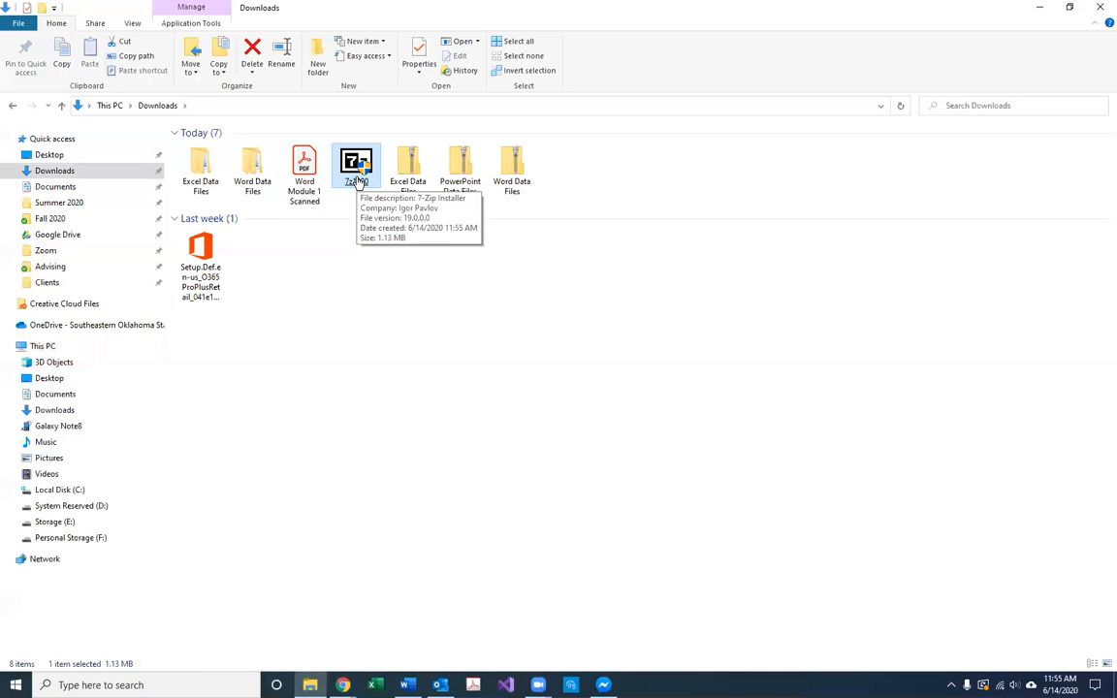
- Look at the commands available for the zipped Word Data Files, without extracting them
left_click(515, 171)
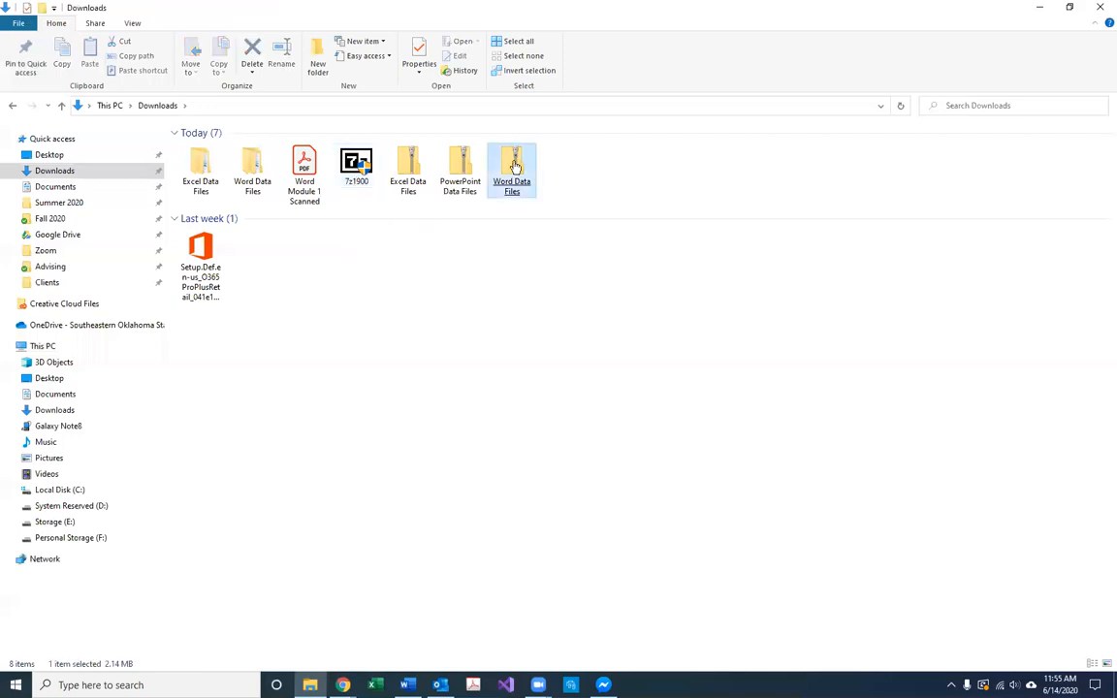
right_click(515, 170)
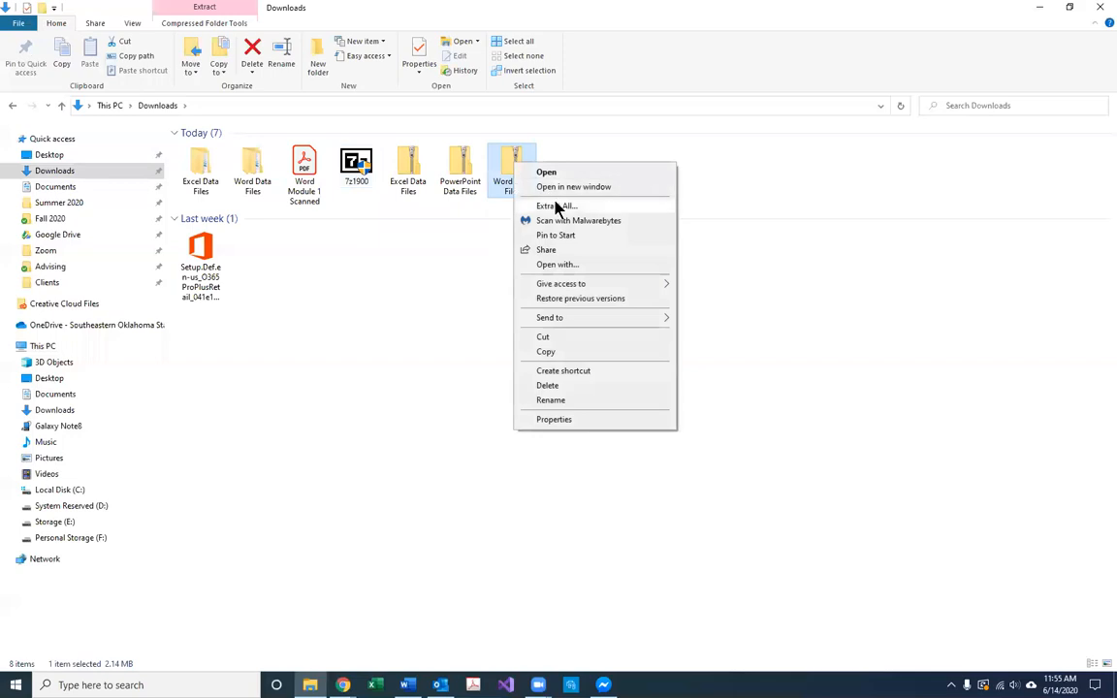
left_click(406, 290)
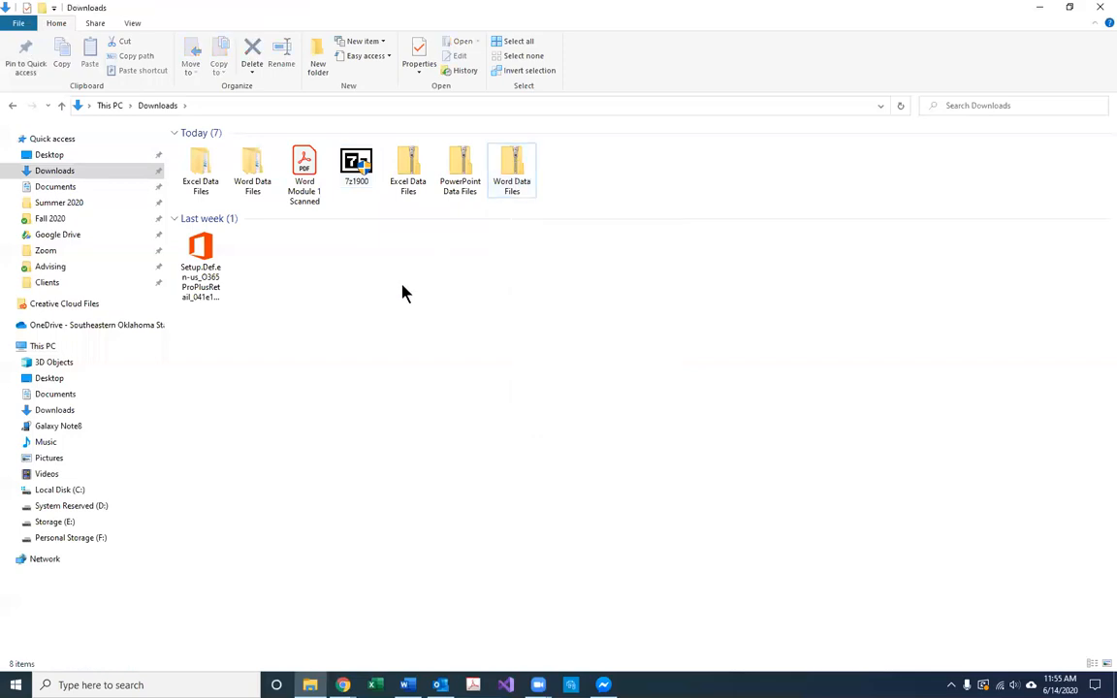
- Run the 7z1900 installer from Downloads, install 7-Zip 19.00 in its default destination folder and close the setup
left_click(361, 166)
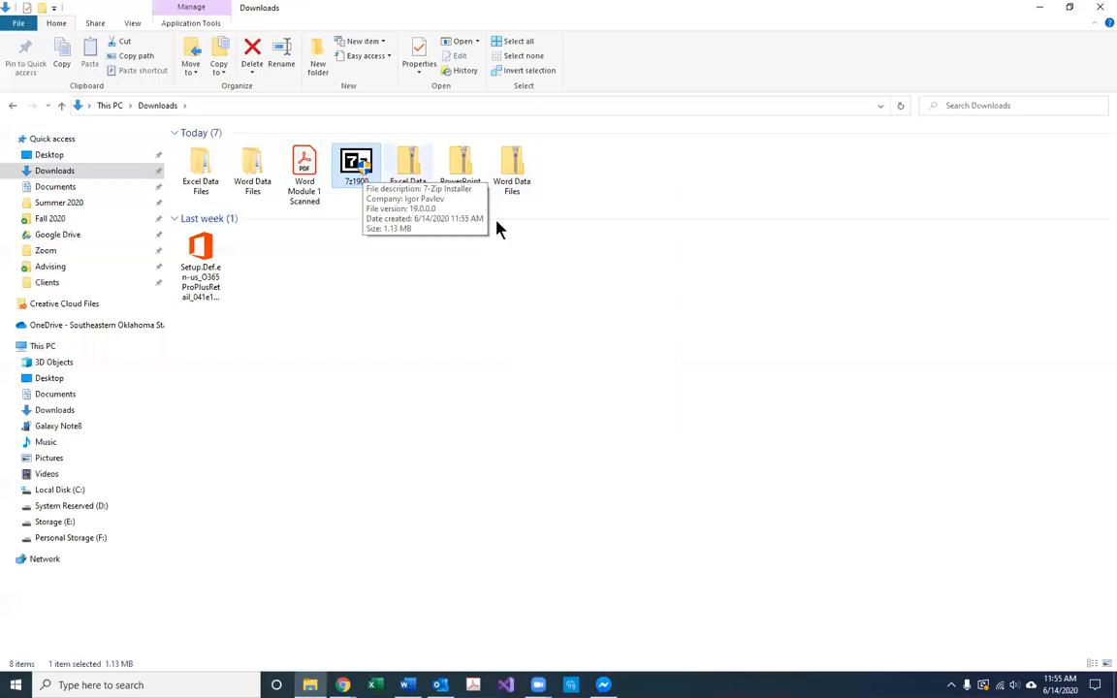
left_click(505, 167)
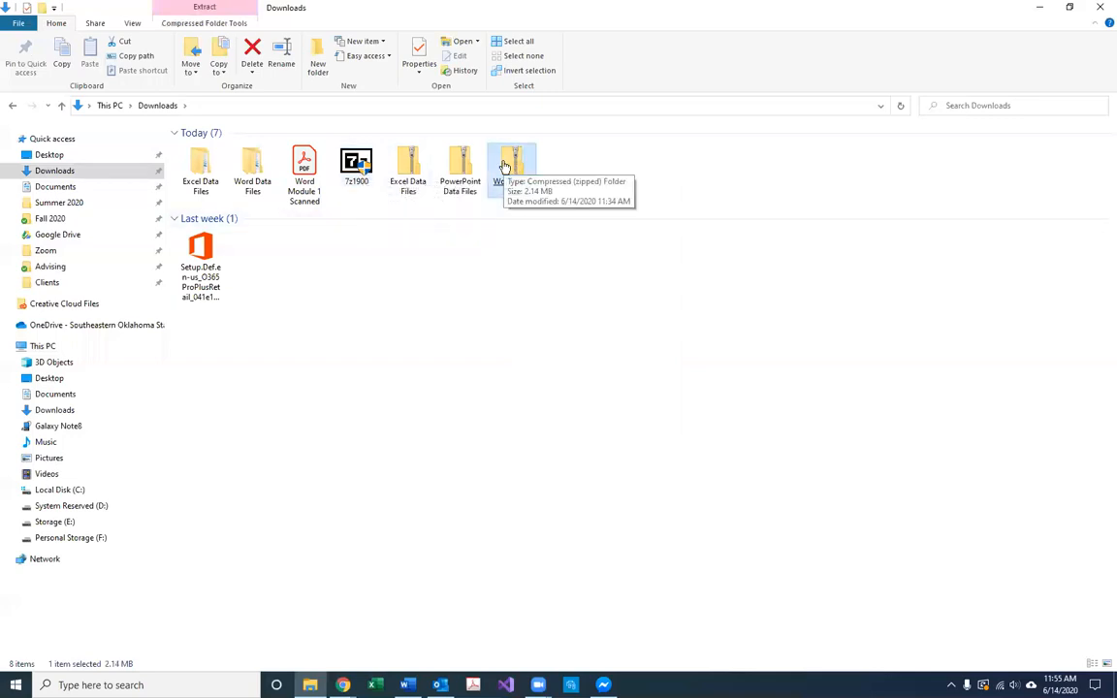
double_click(356, 165)
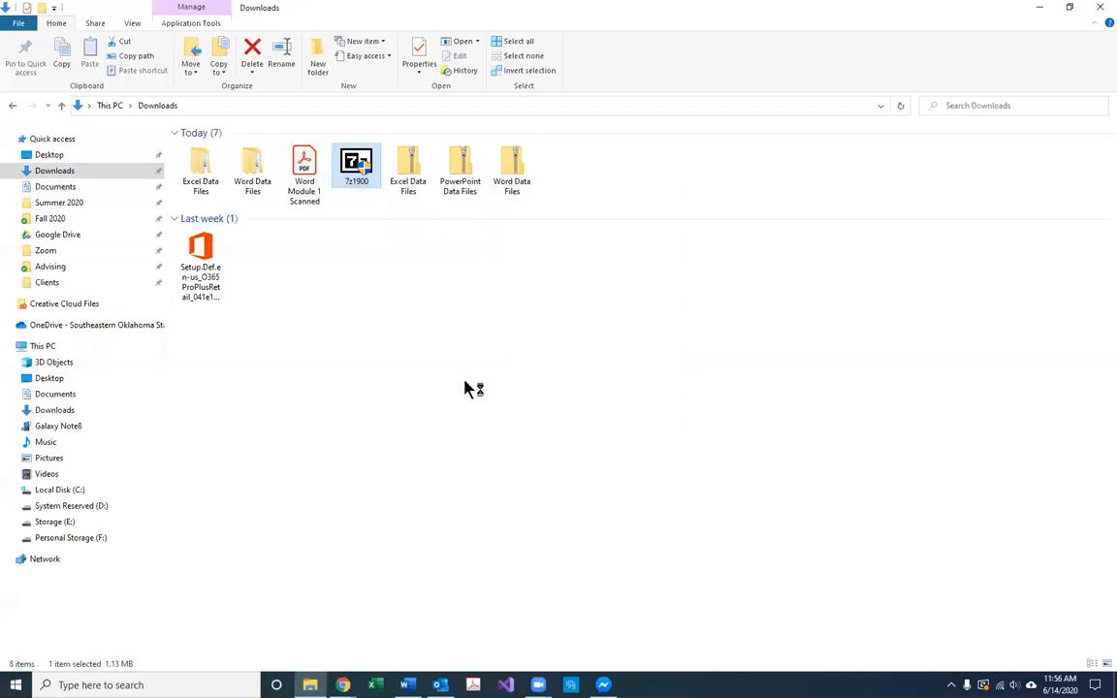
left_click(556, 387)
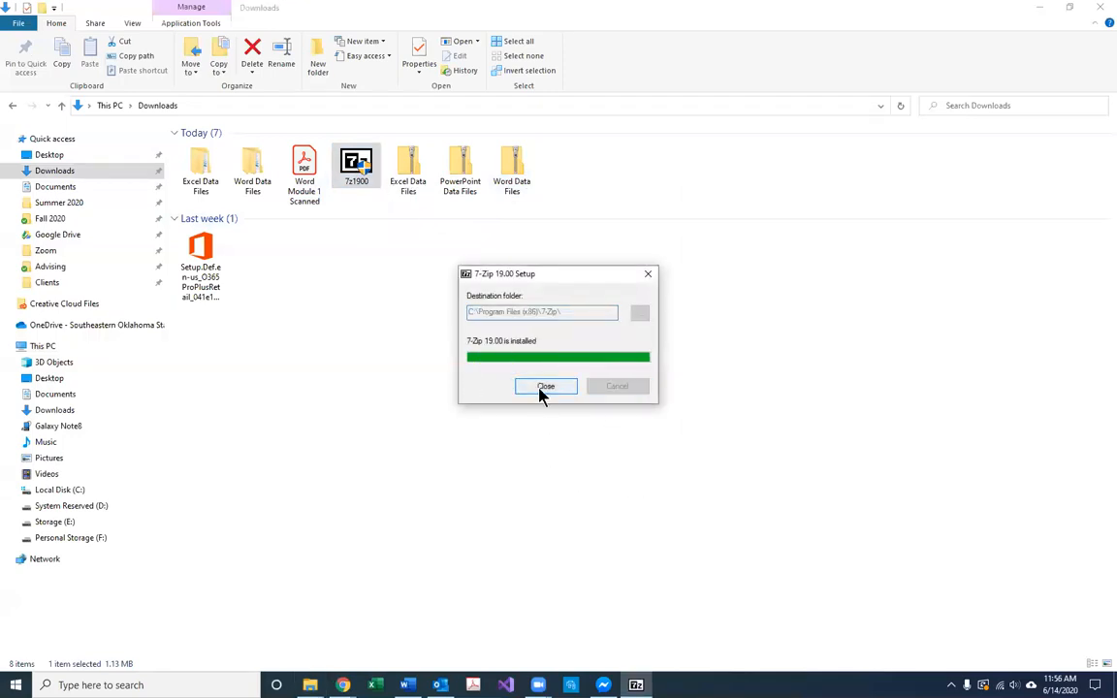
left_click(541, 391)
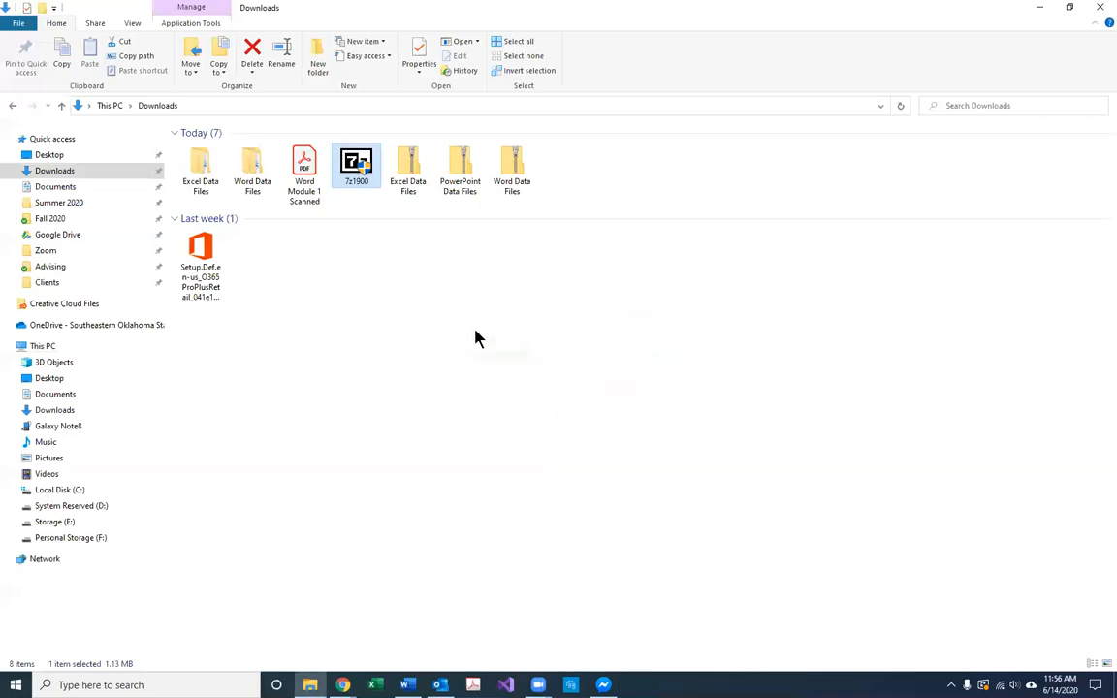
- Check the commands and Send to destinations of the zipped Word Data Files for 7-Zip entries, without choosing any
right_click(514, 167)
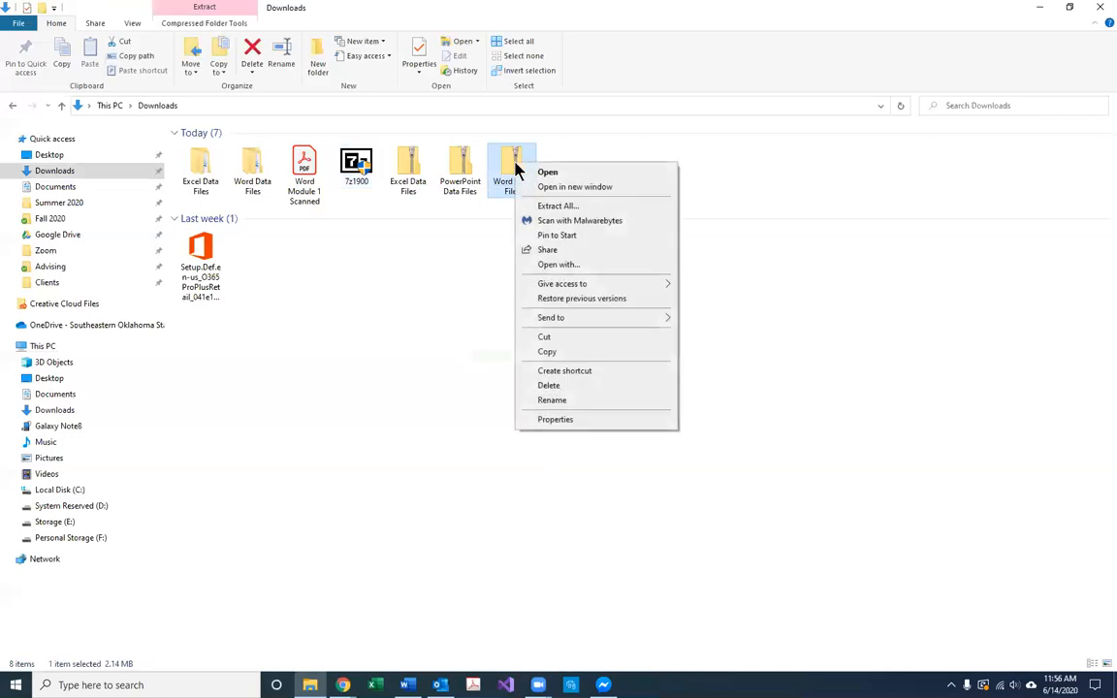
mouse_move(571, 326)
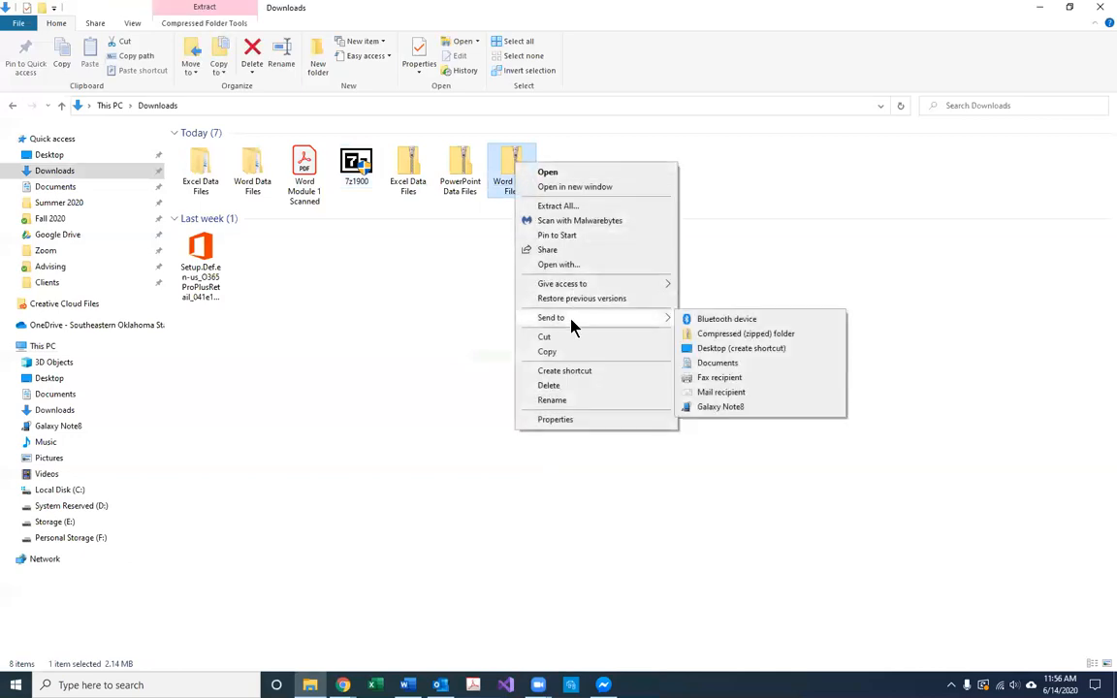
left_click(327, 319)
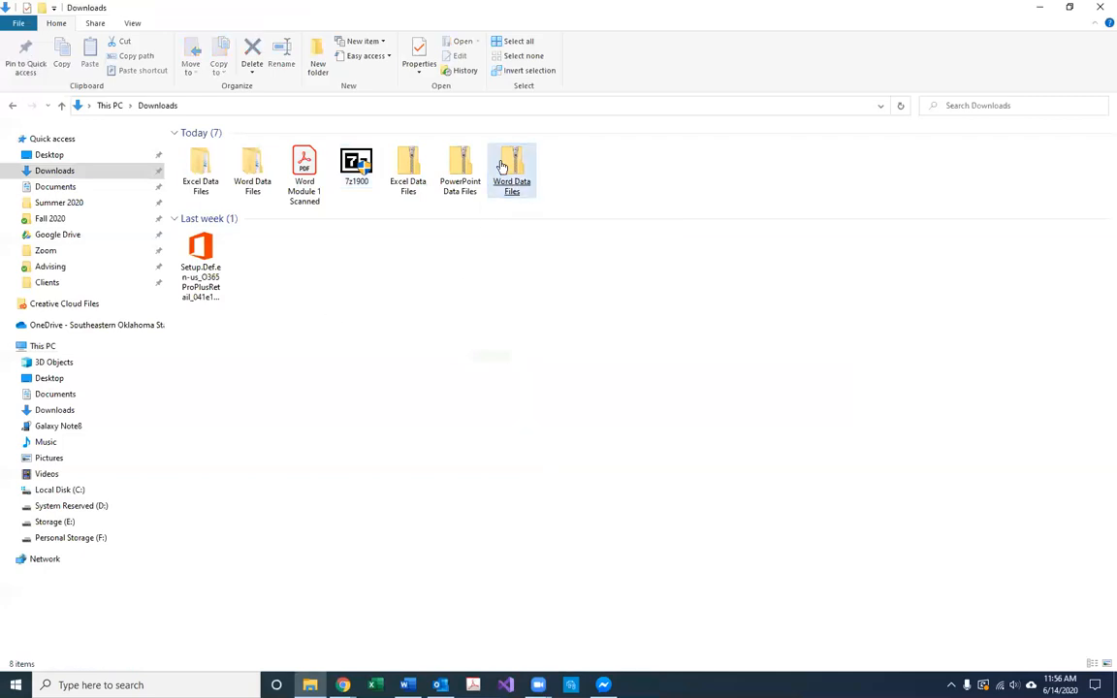
right_click(503, 166)
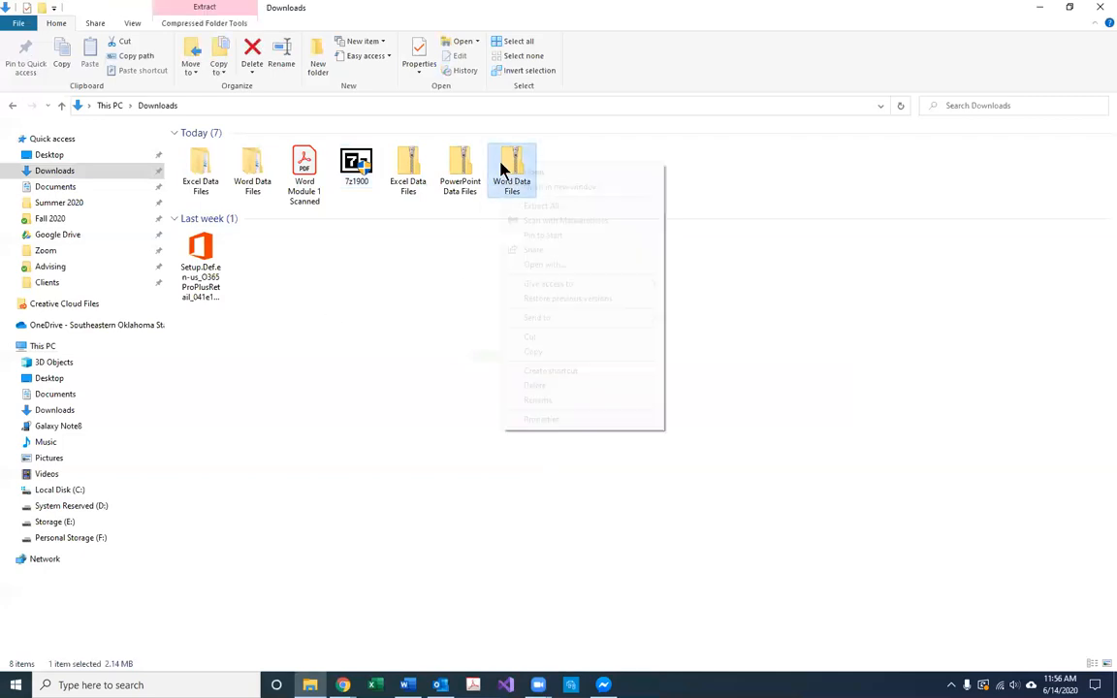
left_click(889, 344)
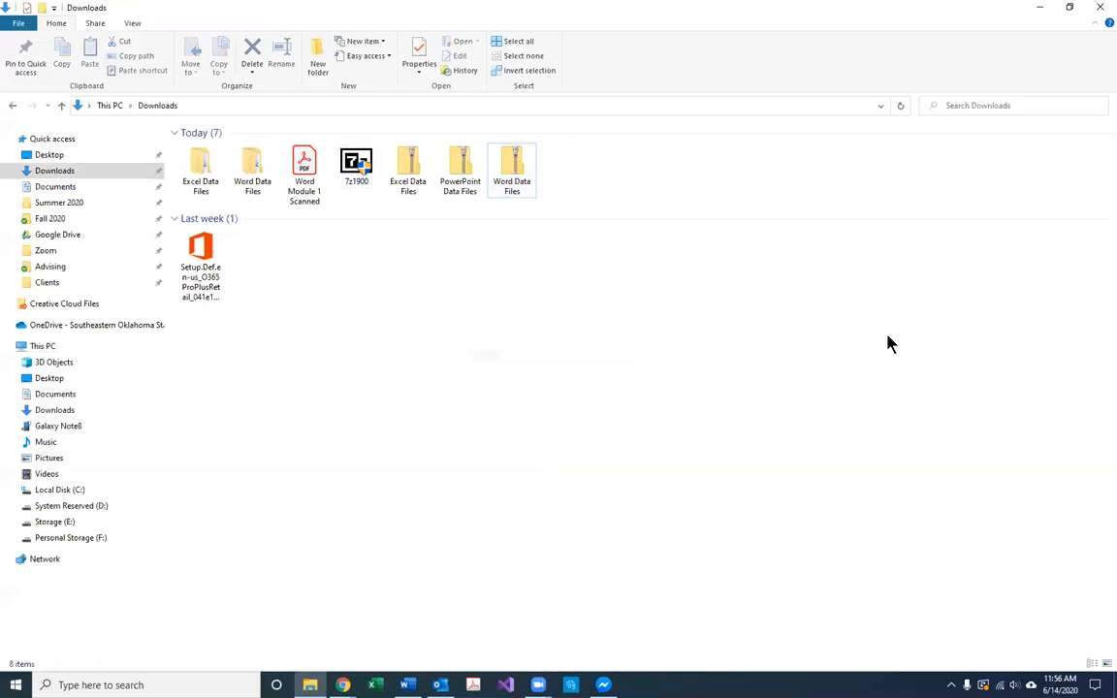